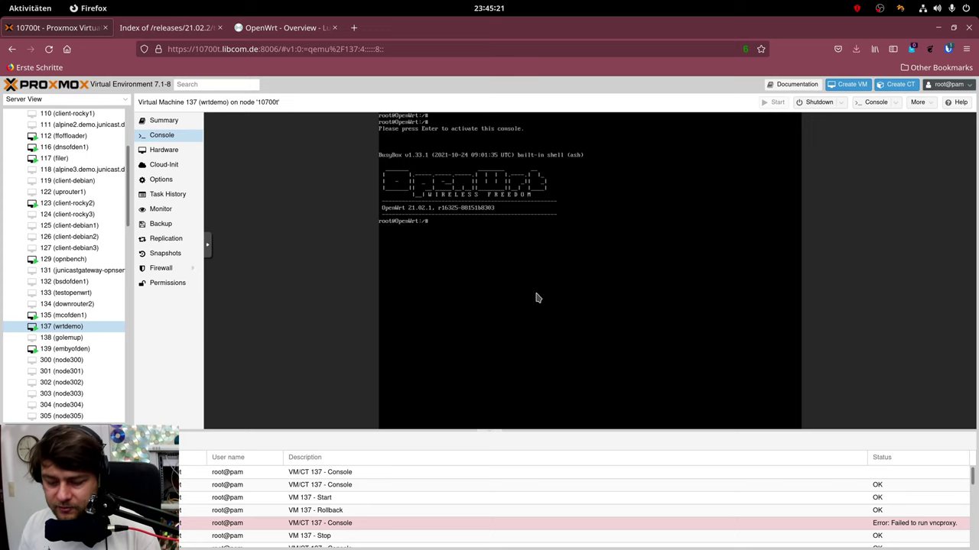
Step: List the VM's network interfaces and addresses with 'ip a s'
text(ipa s)
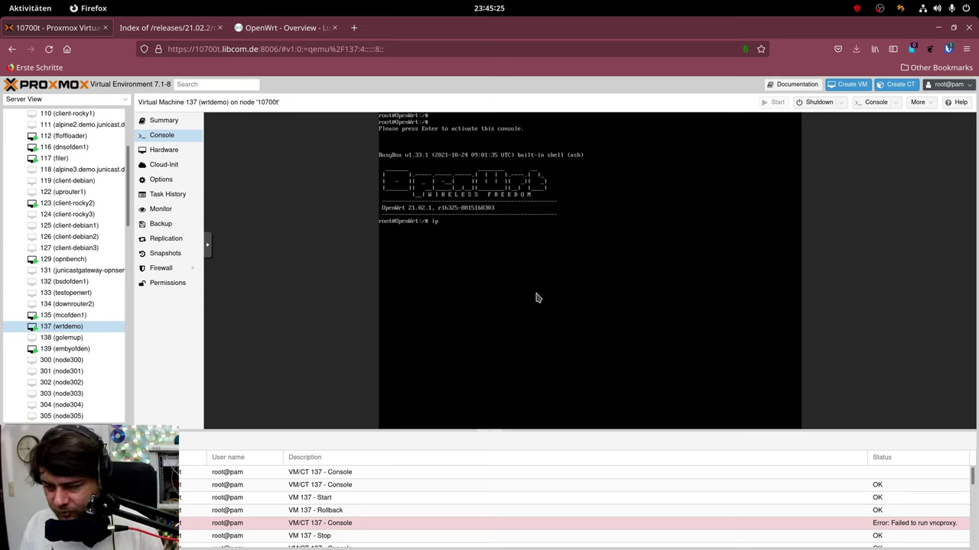
key(Return)
text(ip as)
key(Return)
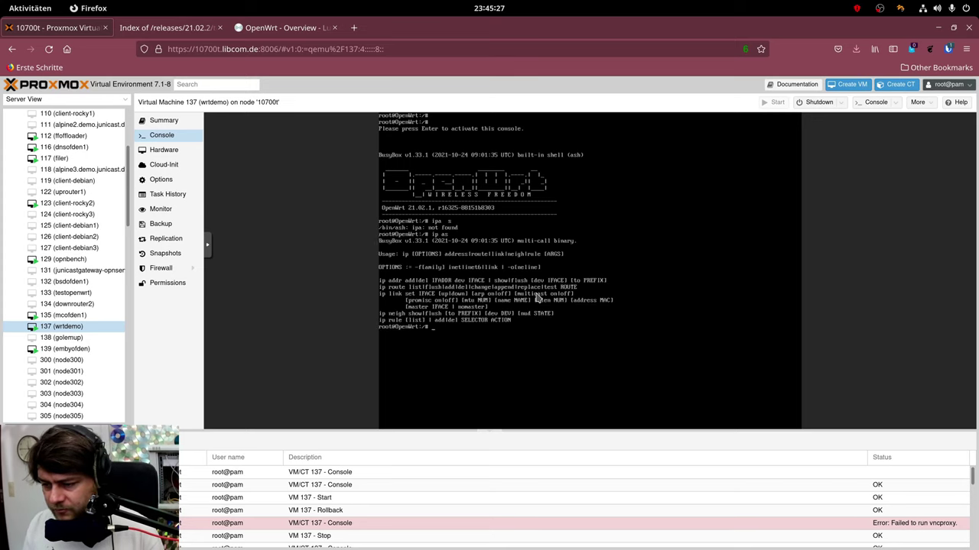
text(ip a s)
key(Return)
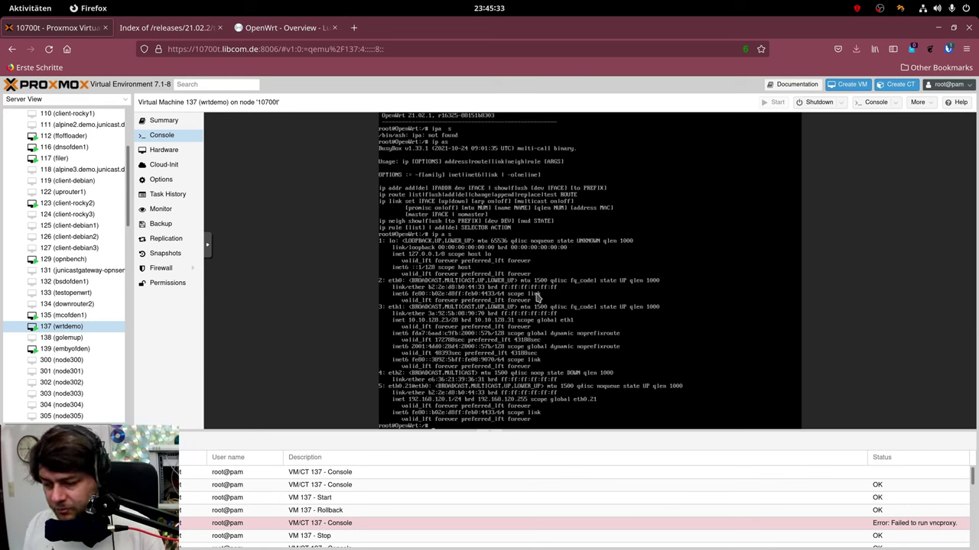
Step: Check root filesystem usage with 'df -h', then select the 2G scsi0 hard disk in Hardware
text(df -h)
key(Return)
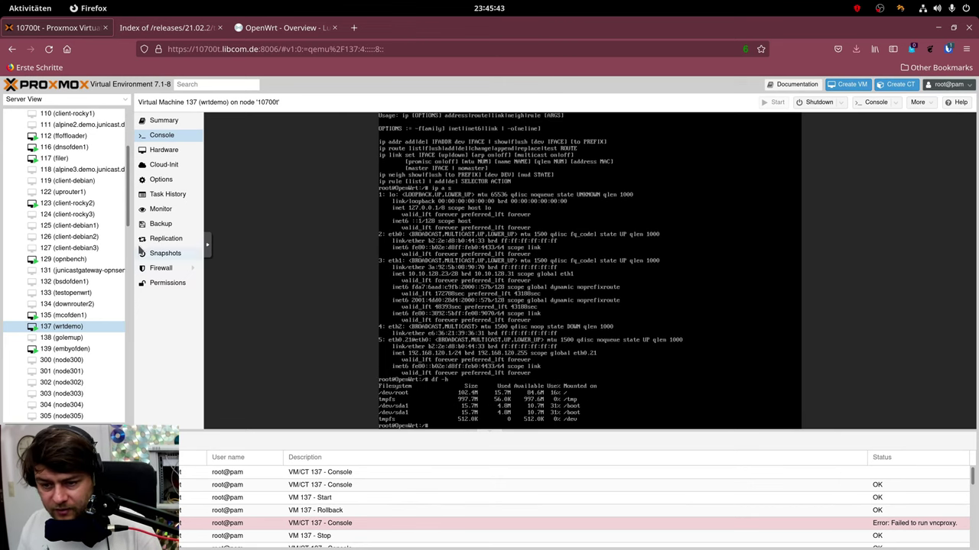
click(166, 151)
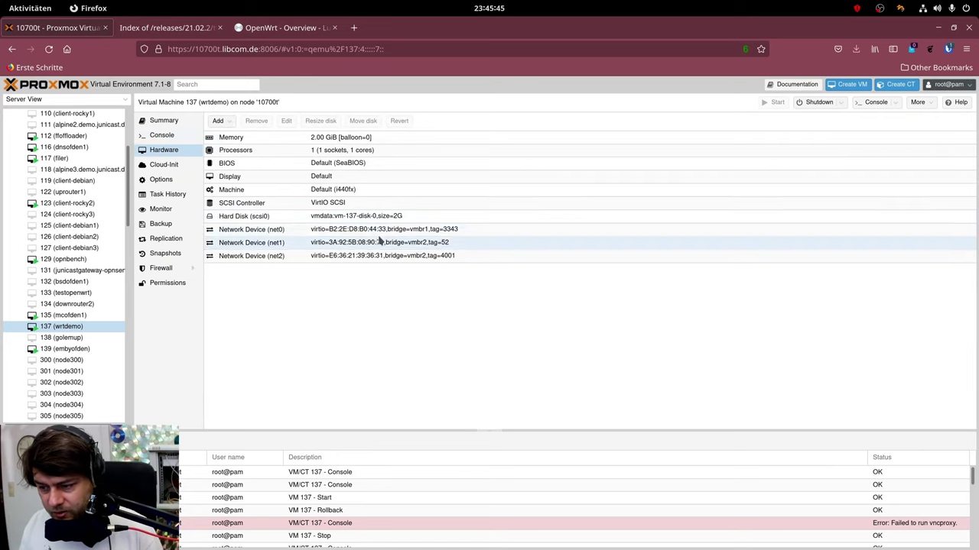
click(352, 218)
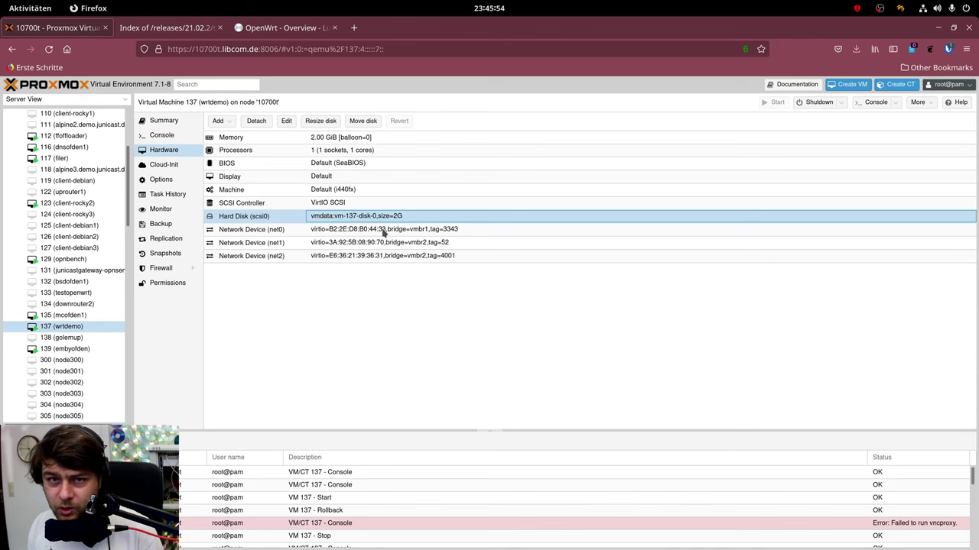
Step: Save openwrt-21.02.2-x86-64-generic-ext4-combined.img.gz from the OpenWrt 21.02.2 downloads page
click(183, 35)
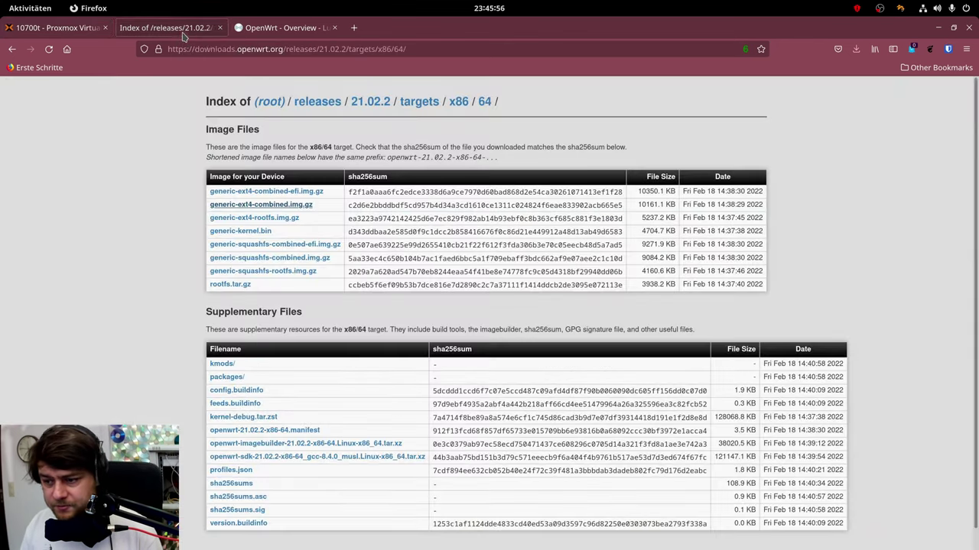
click(271, 205)
click(333, 314)
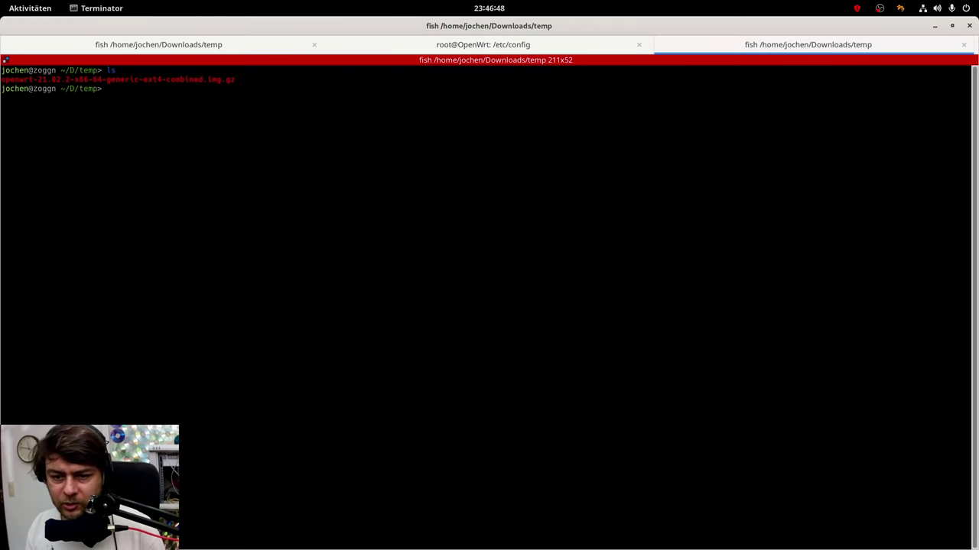
Step: Decompress the downloaded ext4-combined .img.gz image with gunzip
text(gunzip)
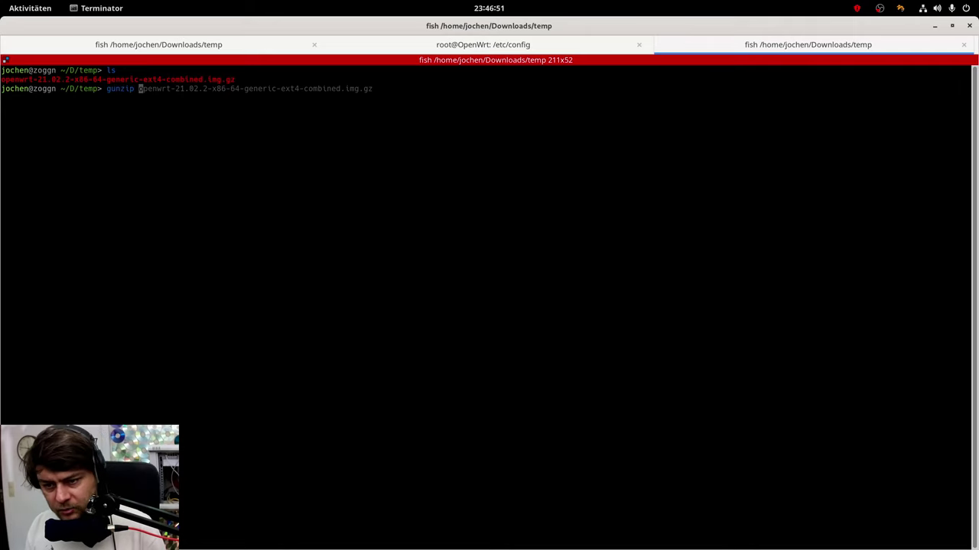
key(Right)
key(Return)
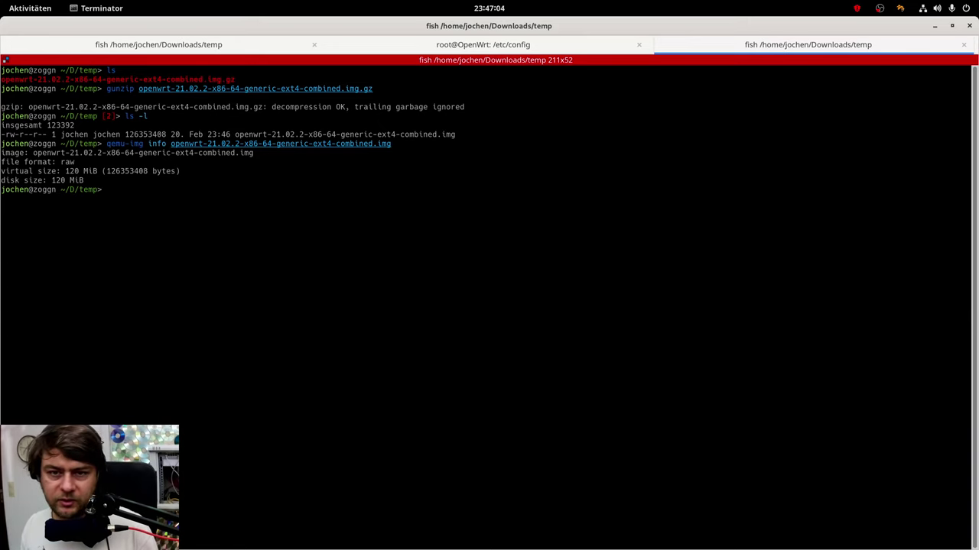
Step: Resize the raw image to 2G with 'qemu-img resize'
text(qemu-img)
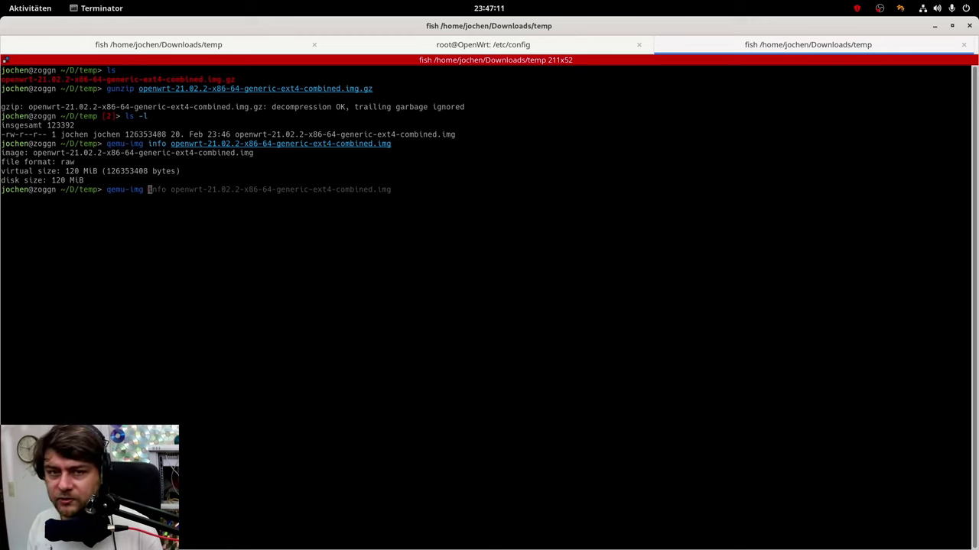
text(res)
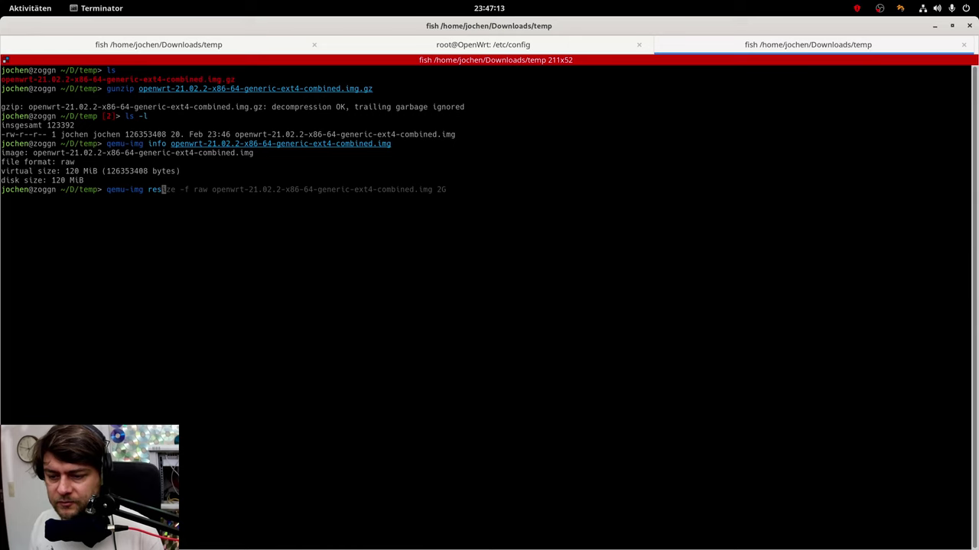
key(Right)
key(Return)
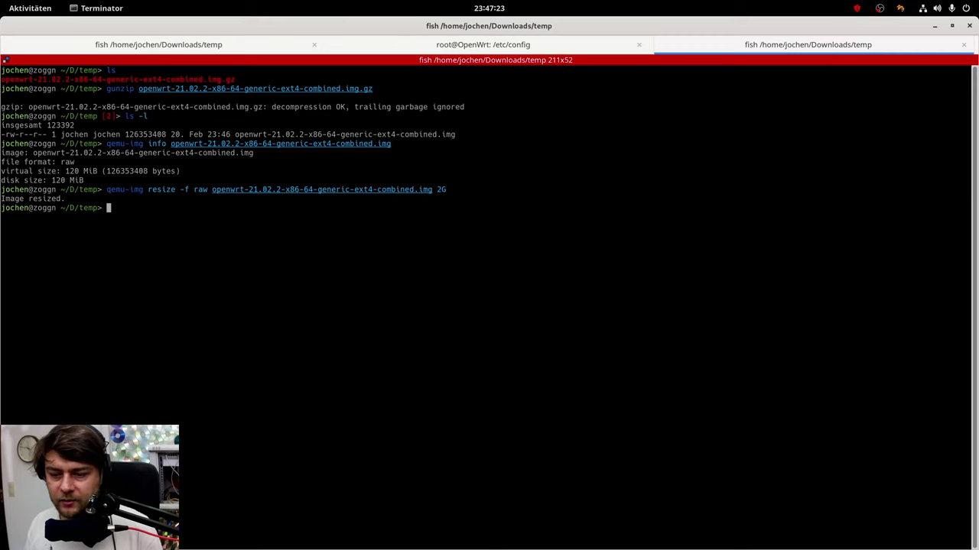
Step: Attach the image file to loop device /dev/loop25 with sudo losetup
text(sudo)
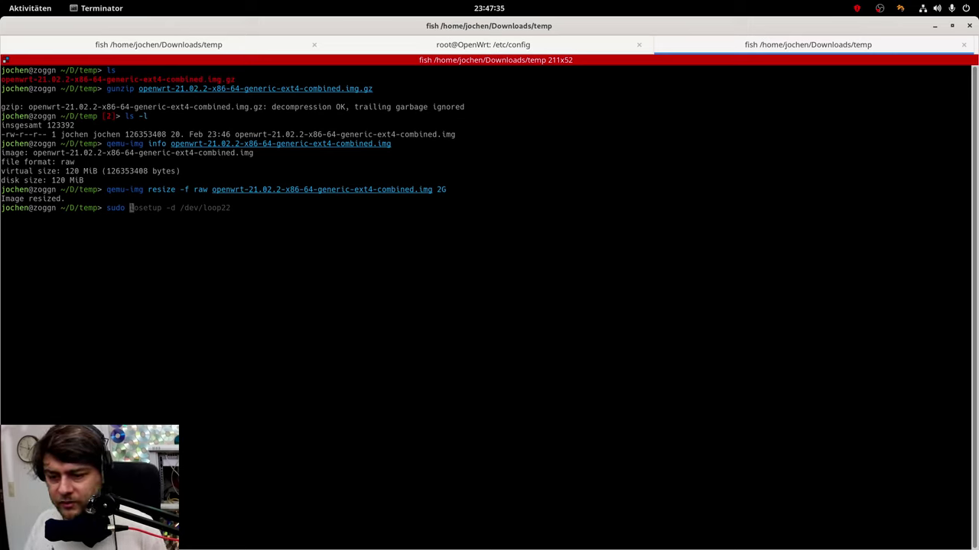
text(losetup )
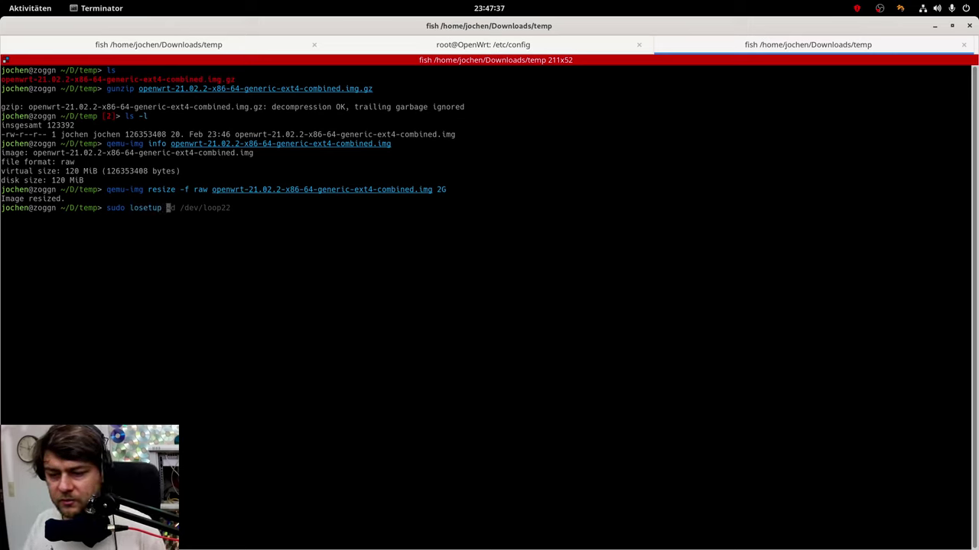
text(/dev/)
key(Right)
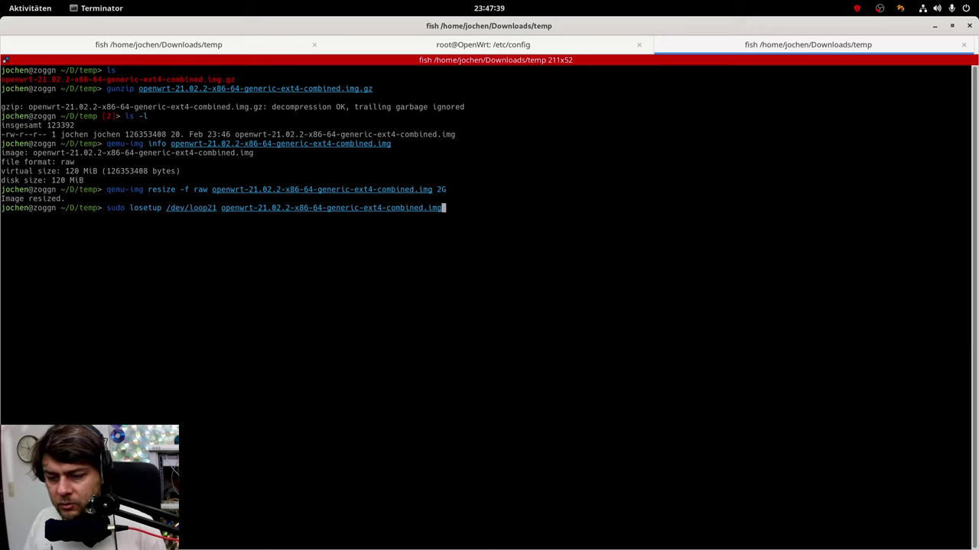
key(Left)
key(Left)
key(Left)
key(Left)
key(Left)
key(Left)
key(Left)
key(Left)
key(Left)
key(Left)
key(Left)
key(Left)
key(Left)
key(Left)
key(Left)
key(Left)
key(Left)
key(Left)
key(Left)
key(Left)
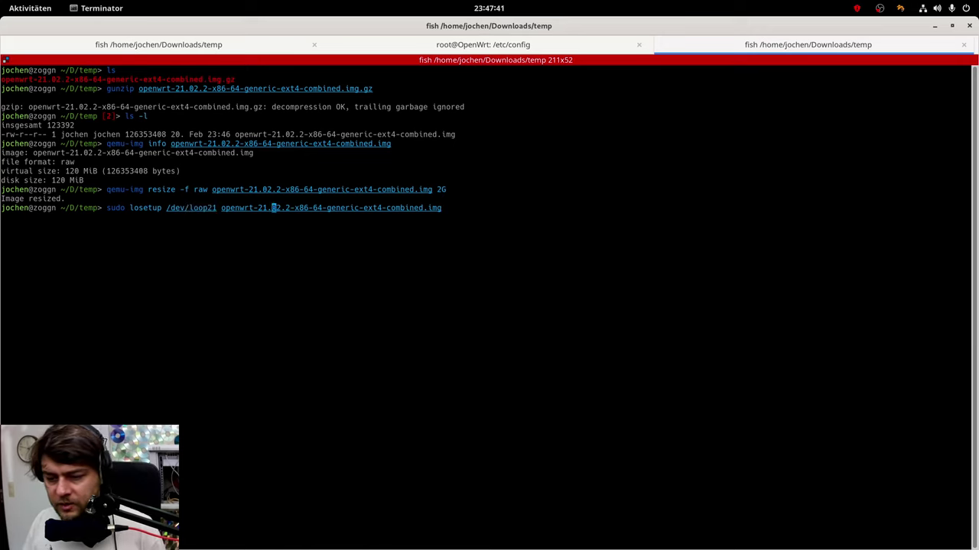
key(Right)
key(Delete)
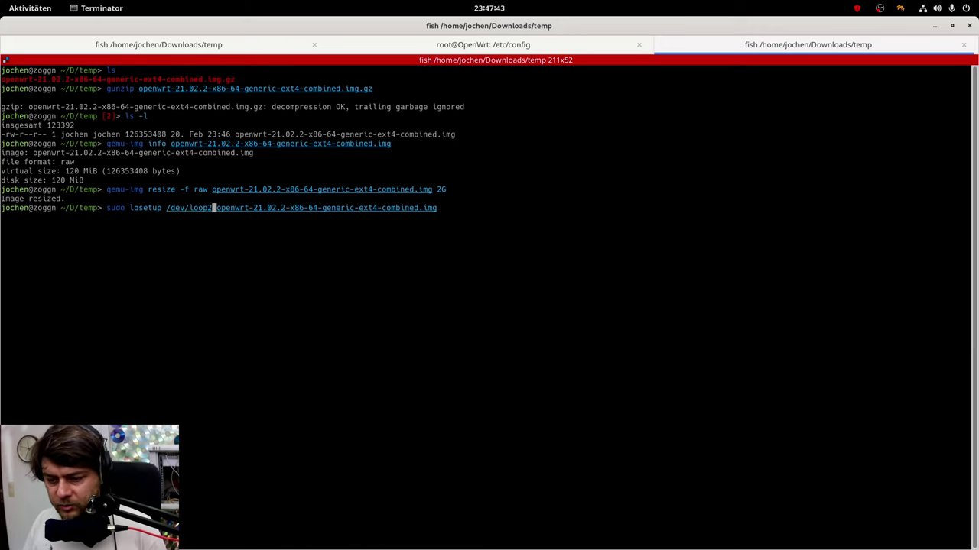
text(5)
key(Return)
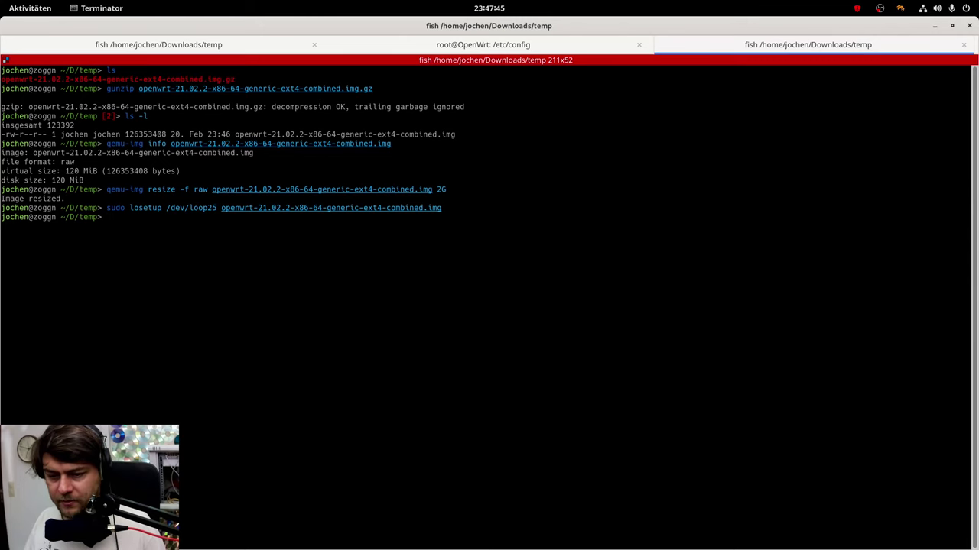
Step: Rescan the partitions on /dev/loop25 with sudo partprobe
text(sudo partpr)
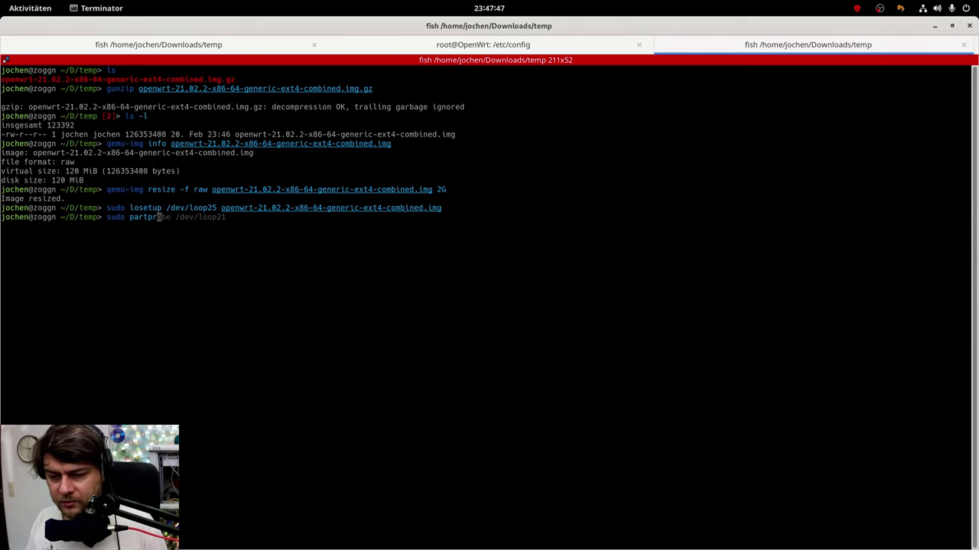
text(o)
key(Right)
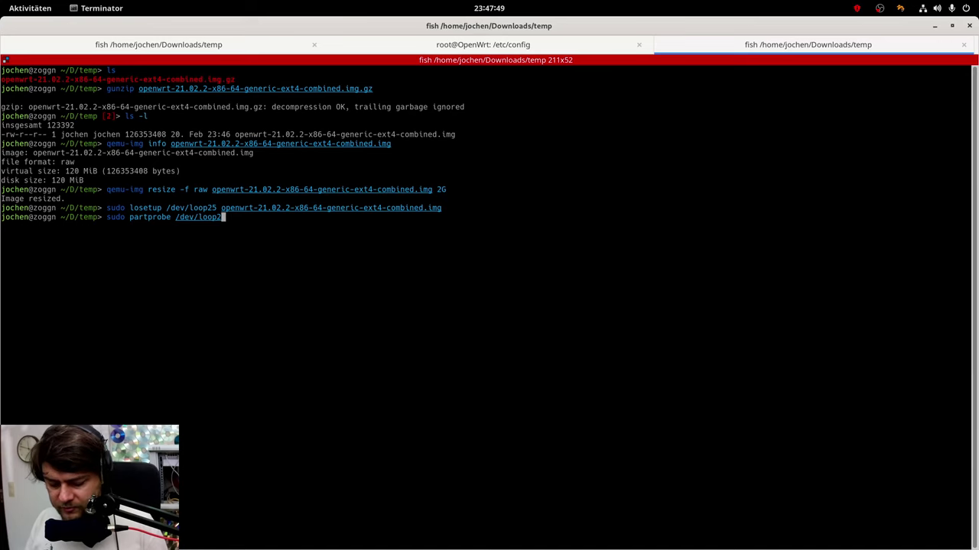
text(5)
key(Return)
Step: Launch 'sudo gparted /dev/loop25' after discarding a half-typed command
text(sudo )
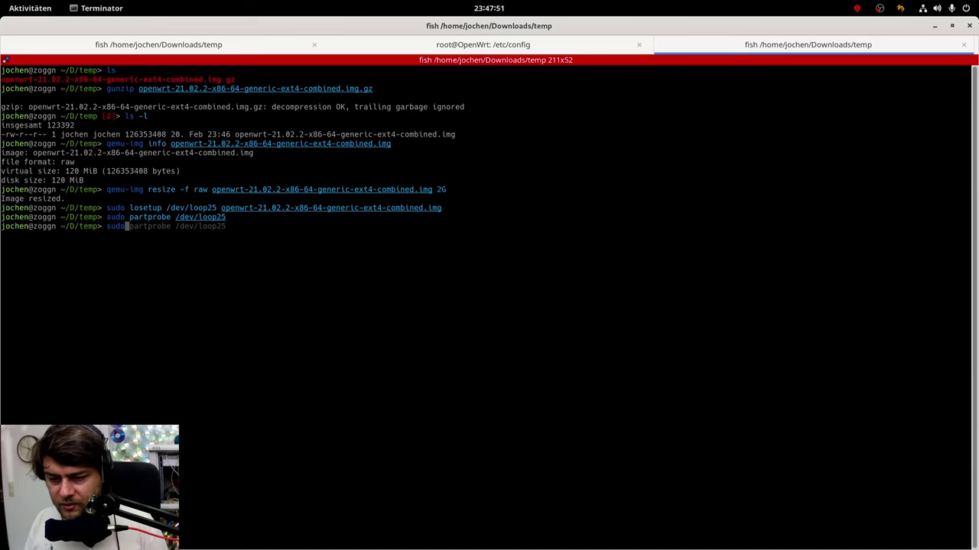
text(l)
key(BackSpace)
text(/dev/)
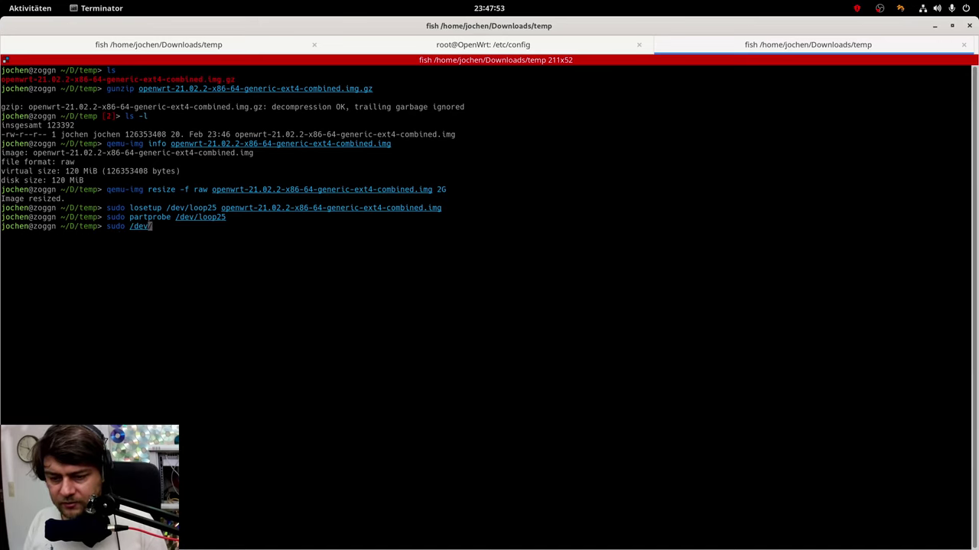
key(ctrl+c)
text(sudo )
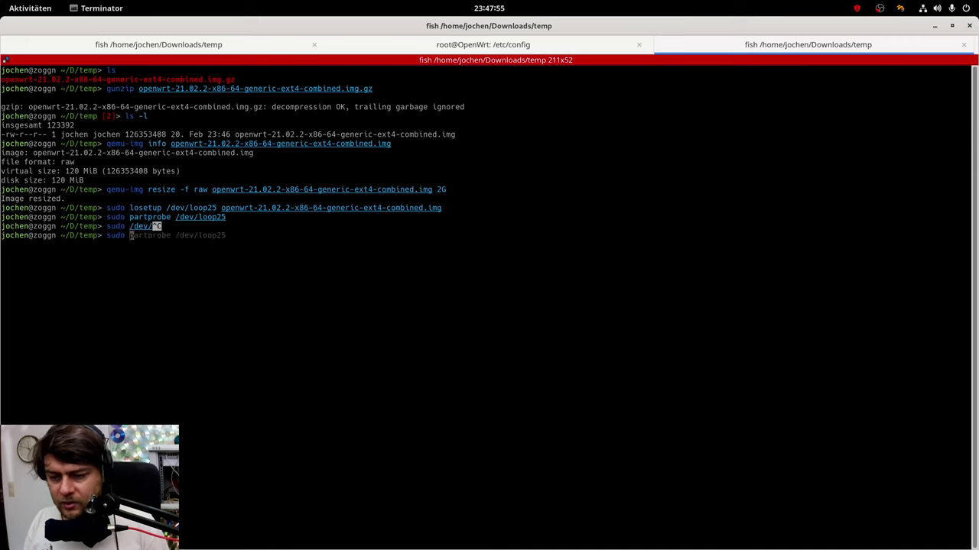
text(gpar)
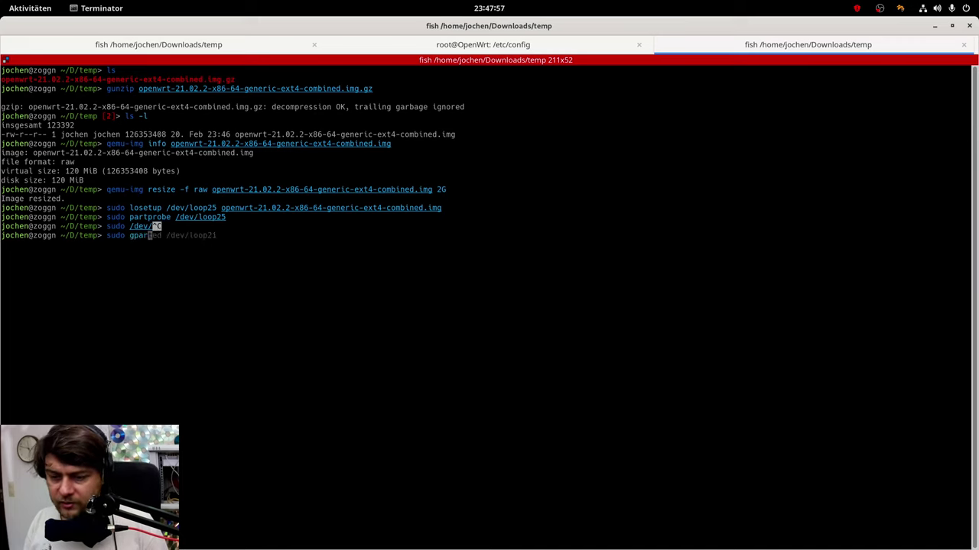
text(ted /dev/loop2)
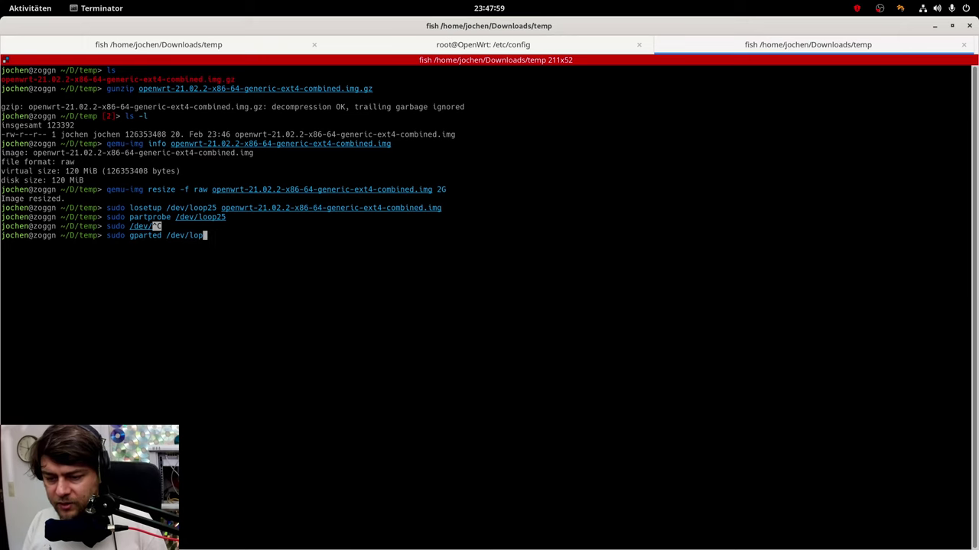
text(5)
key(Return)
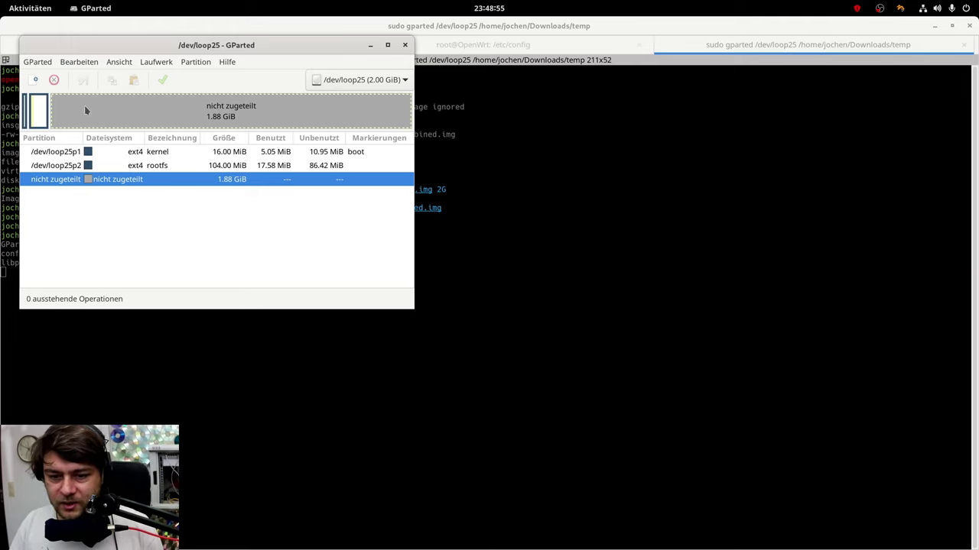
Step: Queue a resize of rootfs /dev/loop25p2 to its maximum 1.98 GiB
click(45, 112)
right_click(44, 112)
click(68, 145)
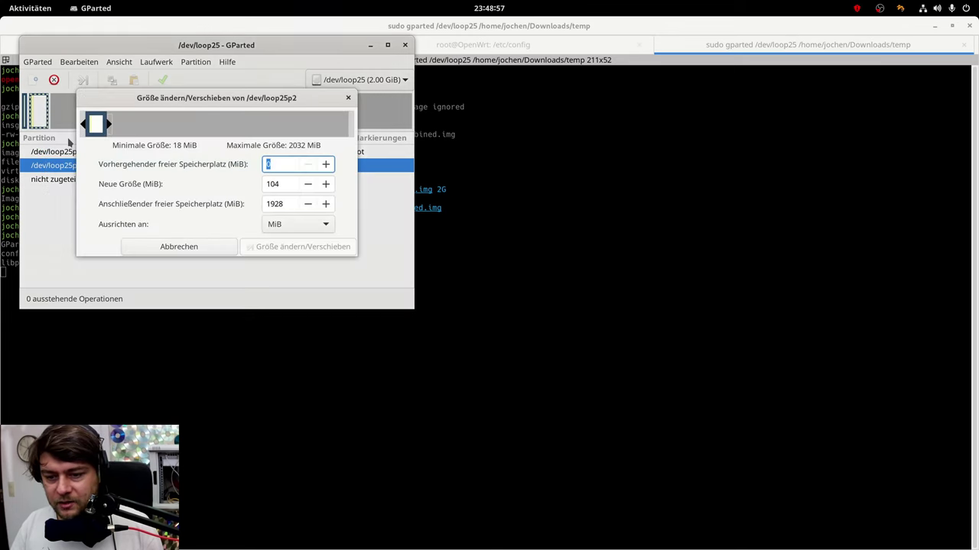
drag(110, 125, 324, 124)
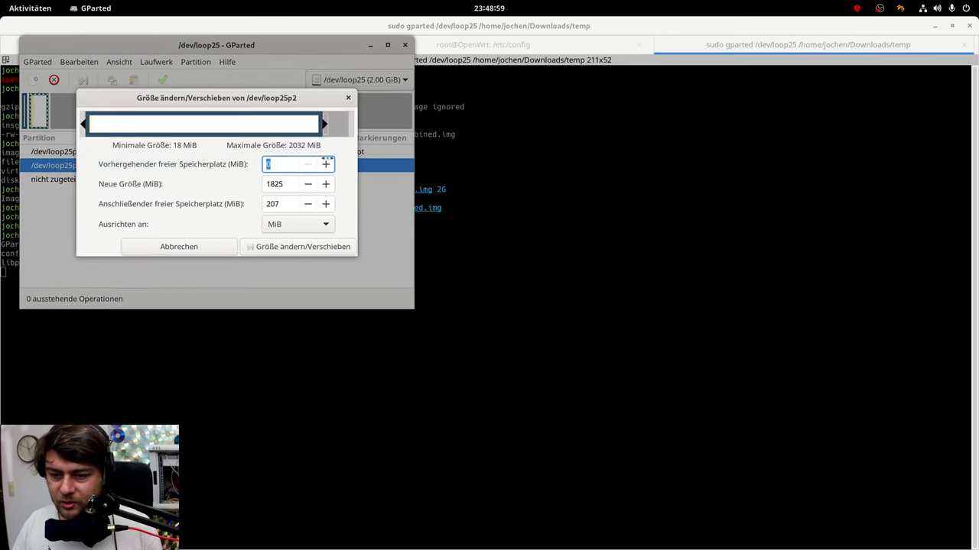
drag(327, 159, 375, 160)
click(323, 247)
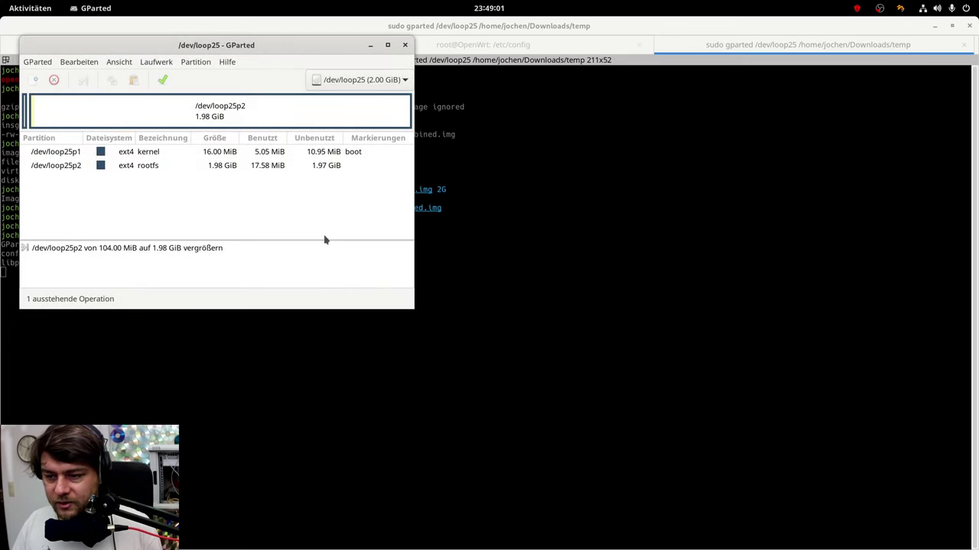
Step: Apply the pending resize, dismiss the report, and close GParted
click(162, 81)
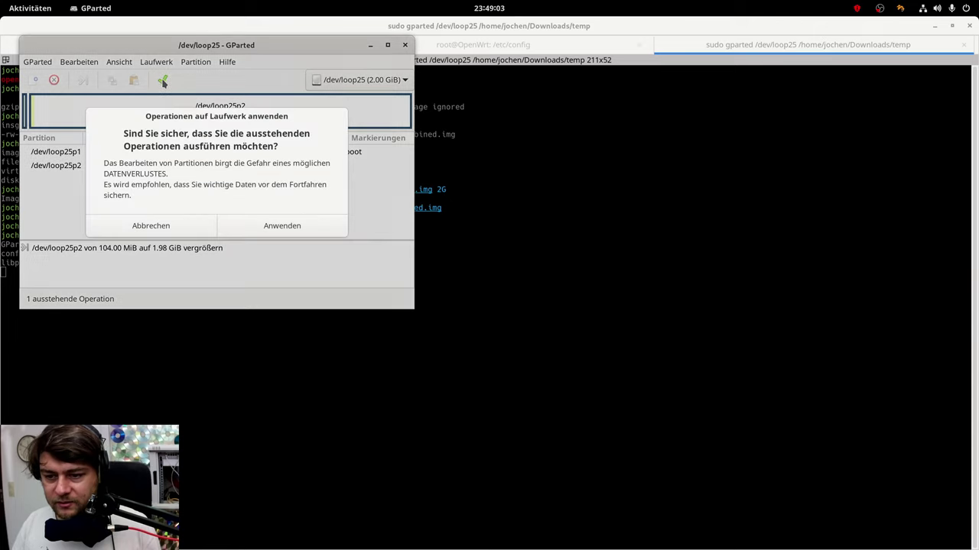
click(264, 227)
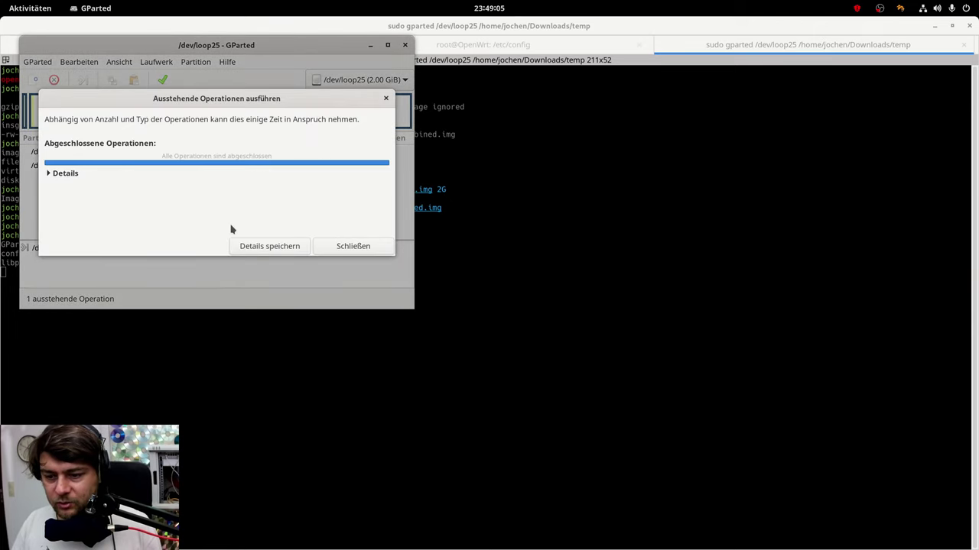
click(368, 247)
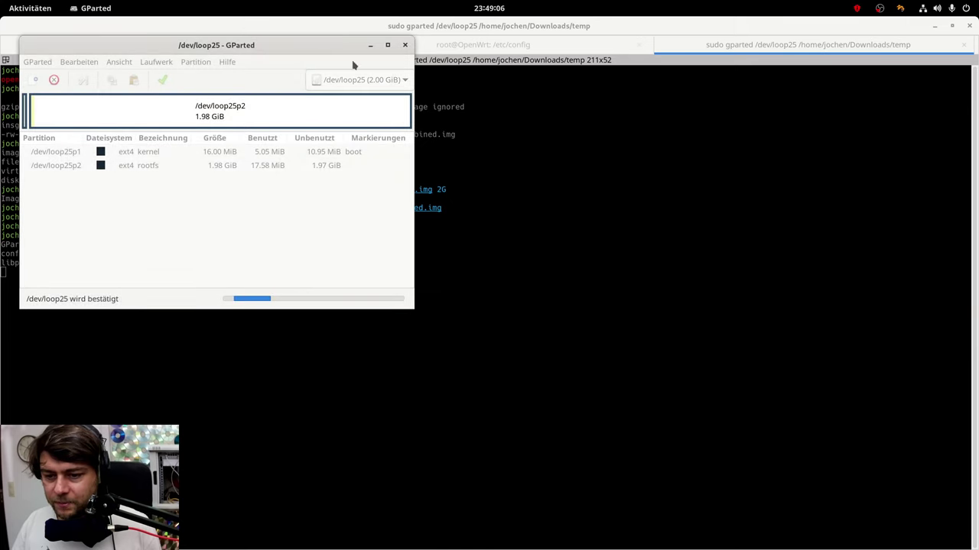
click(405, 45)
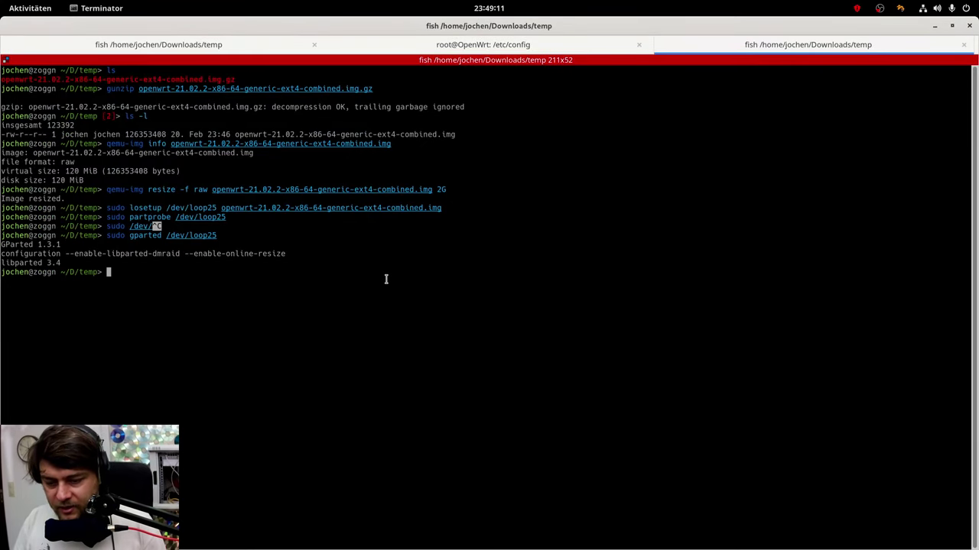
Step: Confirm /dev/loop25p2 is 2G with 'sudo fdisk -l', then detach /dev/loop25 with 'losetup -d'
text(sudo )
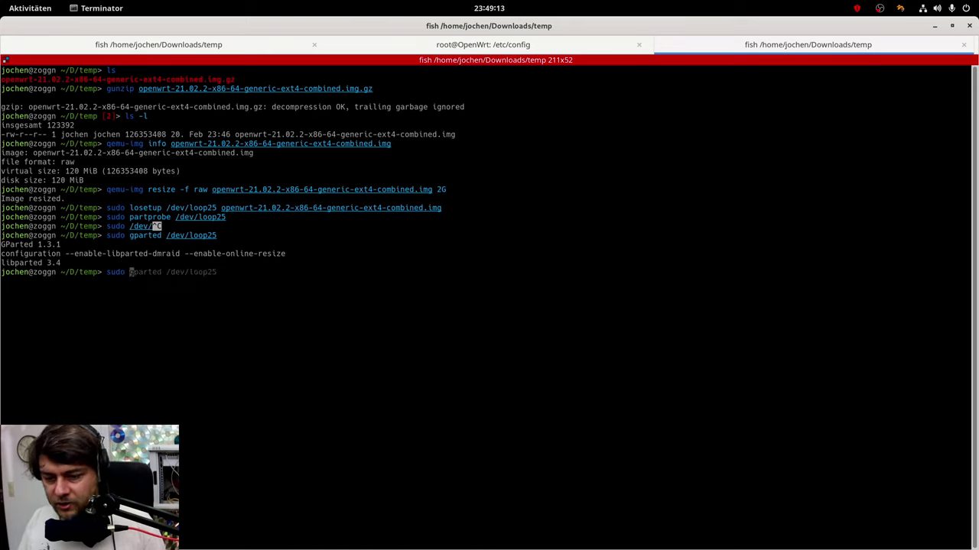
text(fdisk -l /)
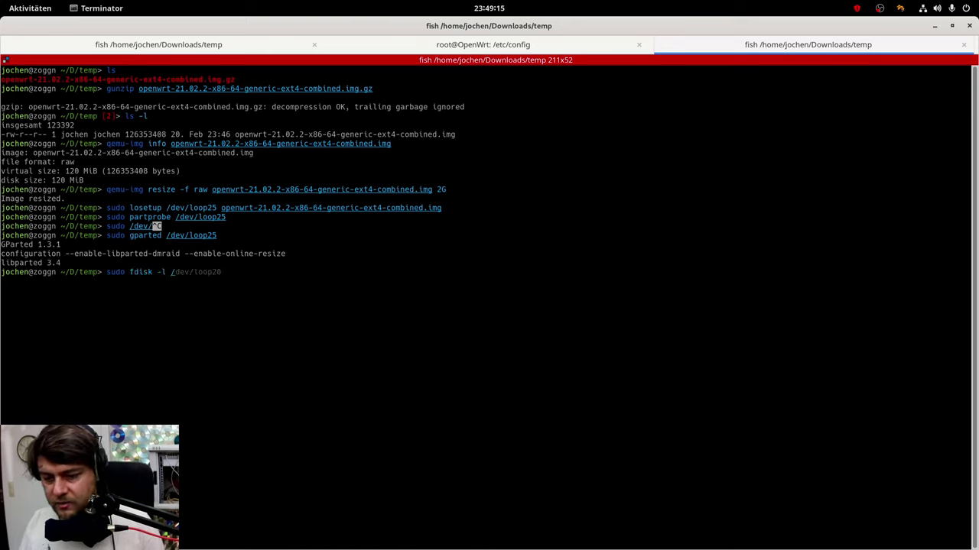
text(dev/loop25)
key(Return)
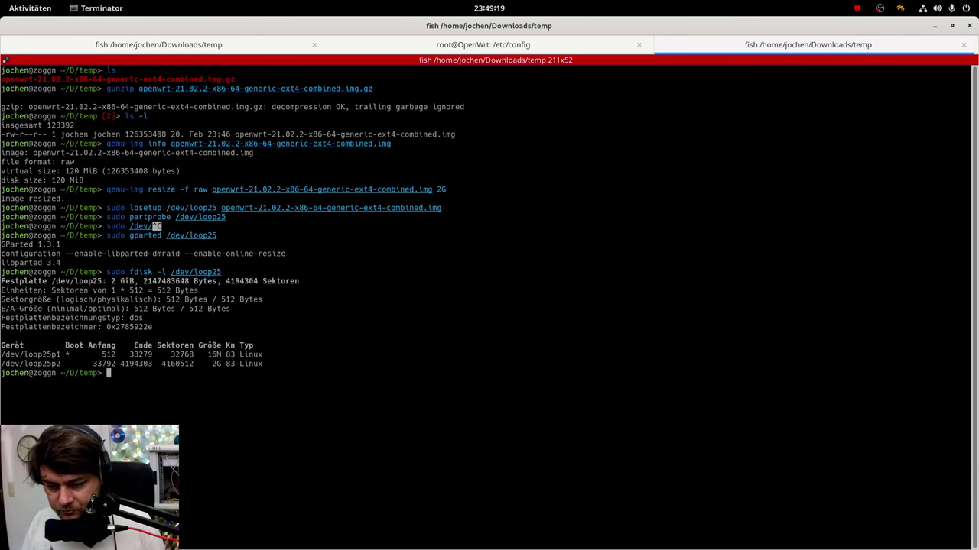
double_click(216, 364)
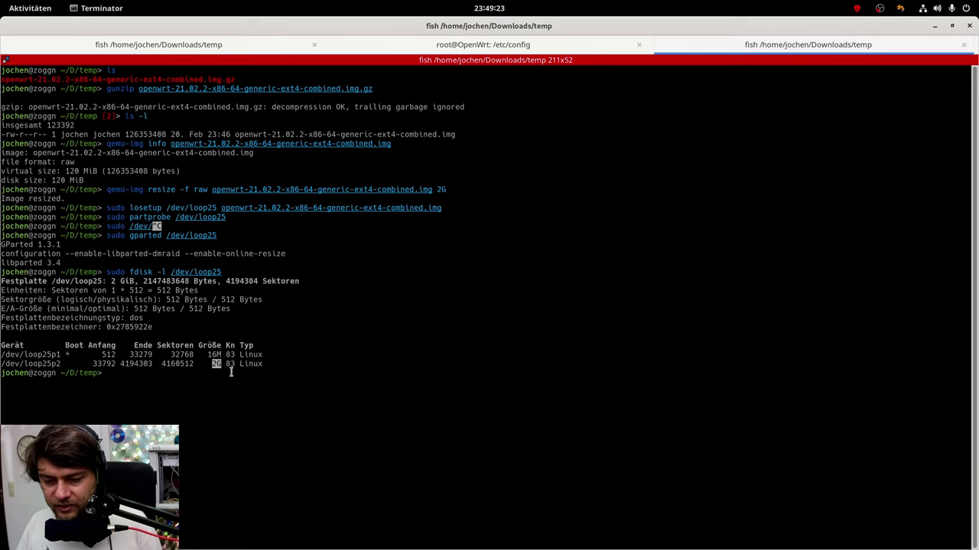
text(s)
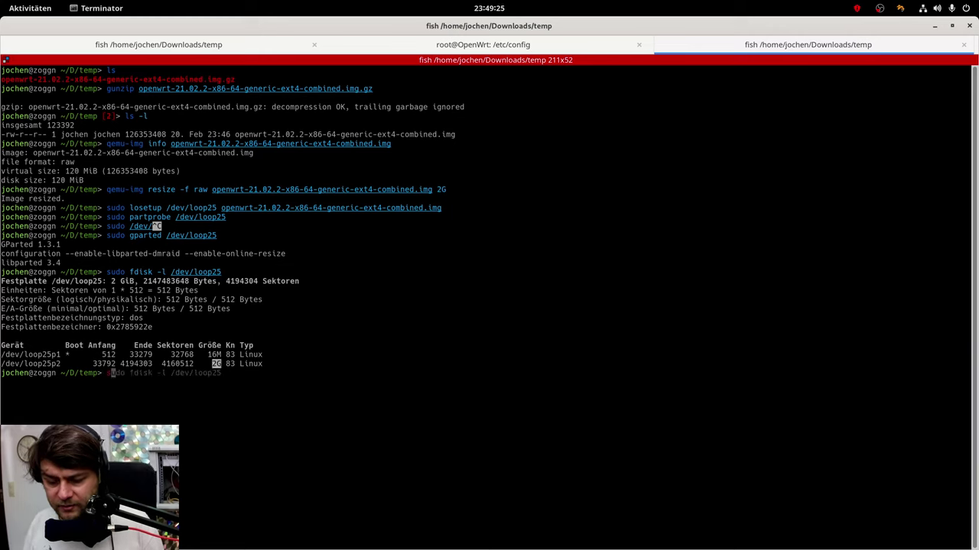
text(udo losetu)
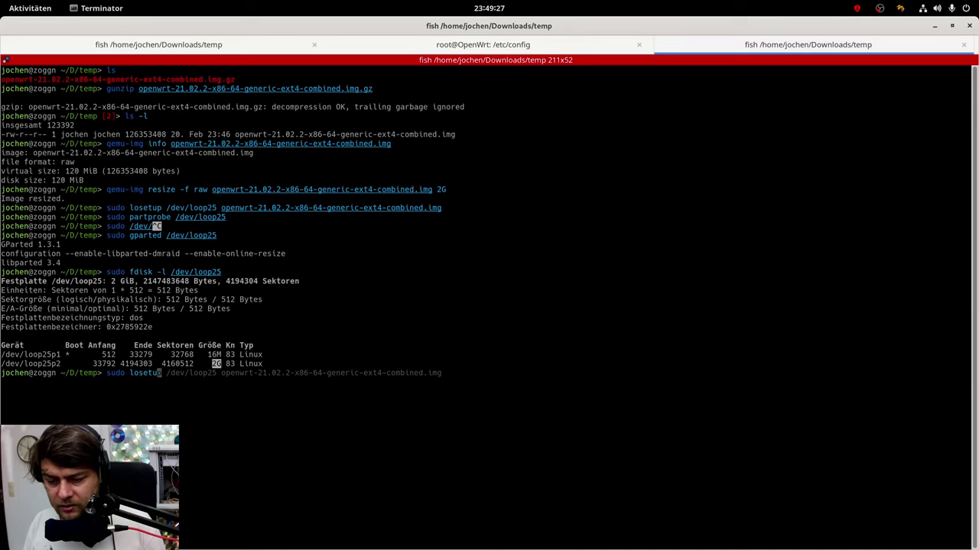
text(p -d /de)
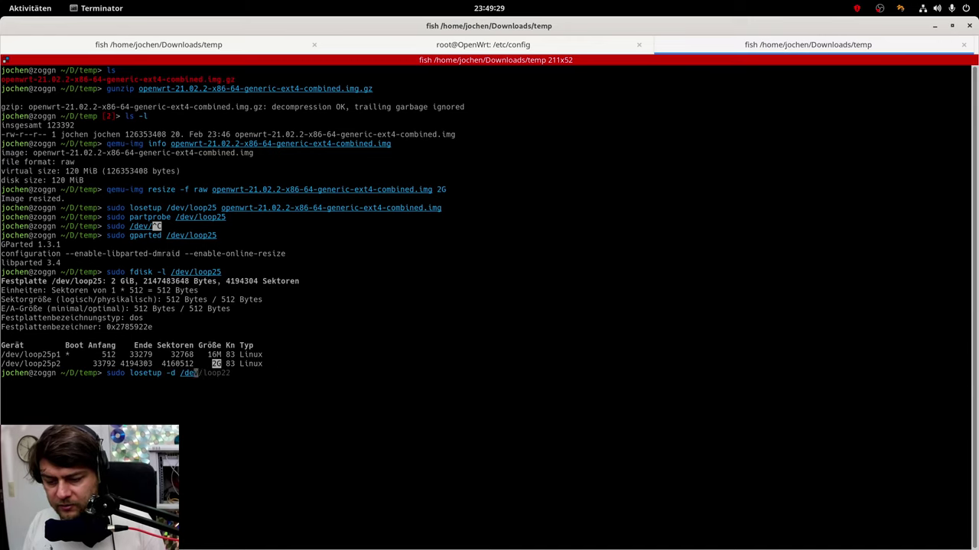
text(v/loop25)
key(Return)
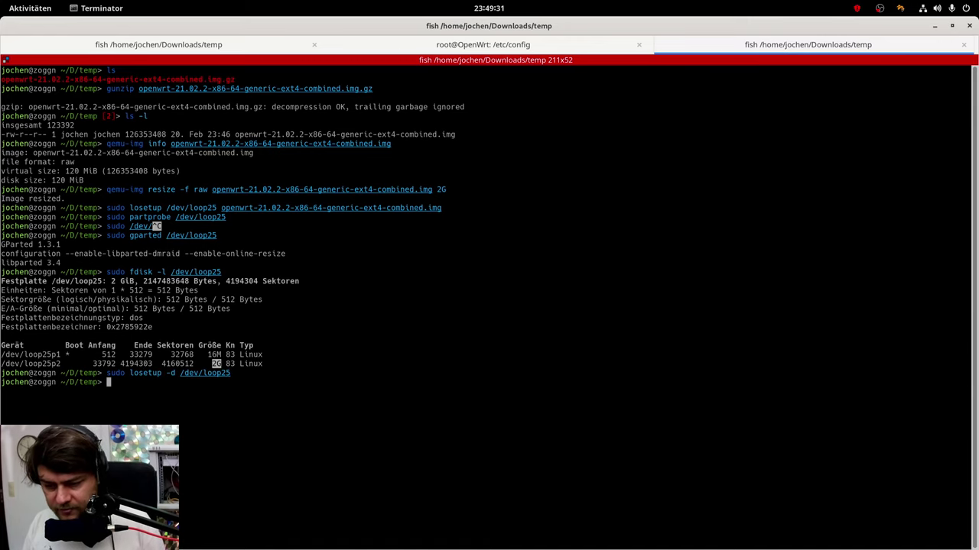
Step: Confirm the 2.0G image file's second partition is 2G using ls and fdisk -l
text(ls -tlrha)
key(Return)
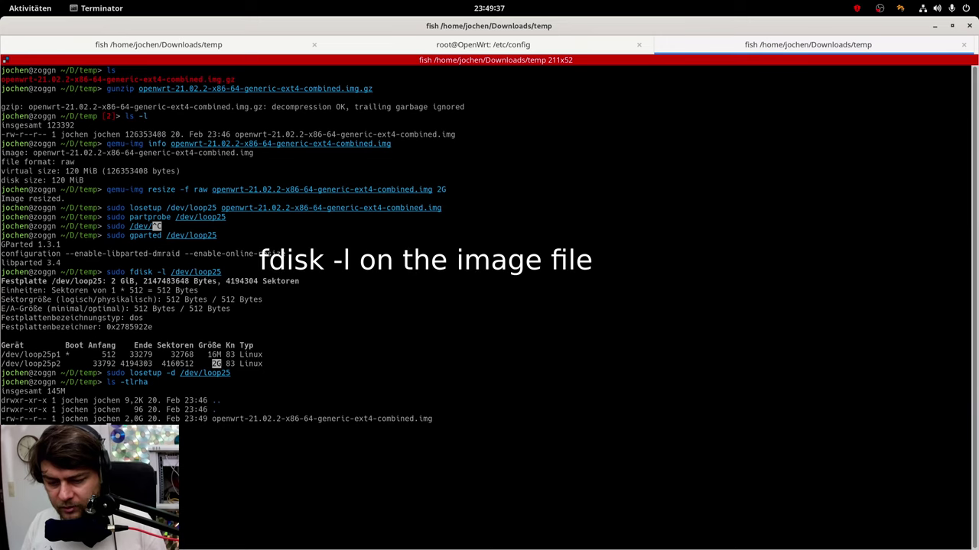
text(sudo f)
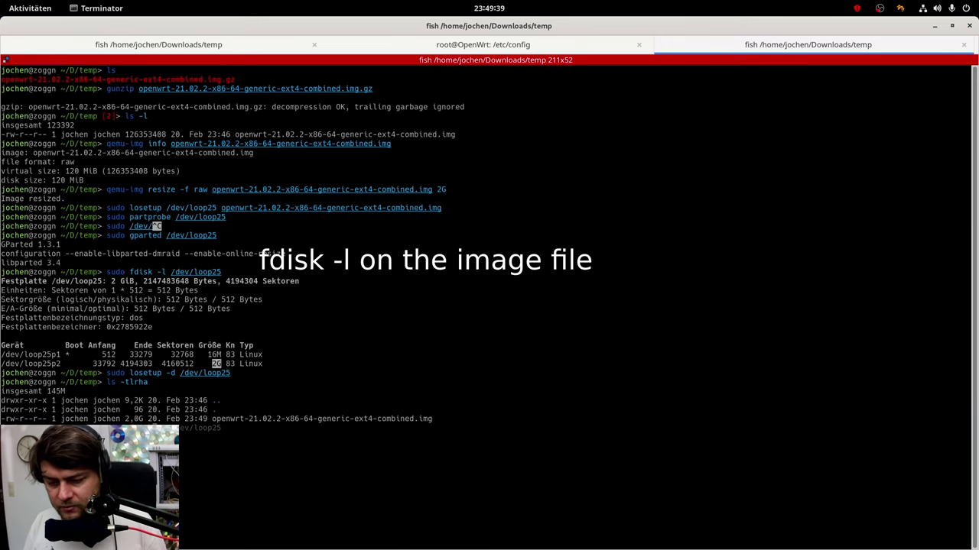
text(disk -l openwrt-21.02.2-x86-64-generic-ext4-combined.img)
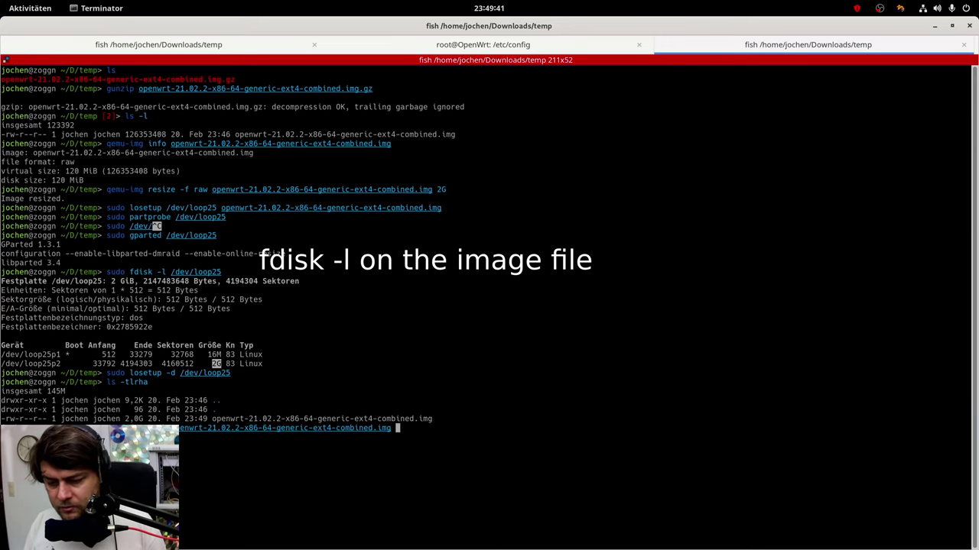
key(Return)
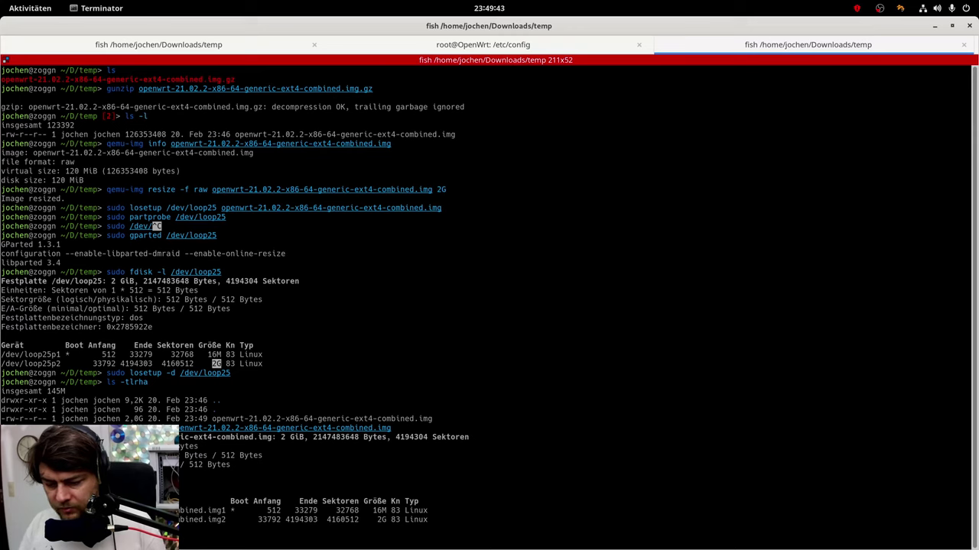
double_click(382, 520)
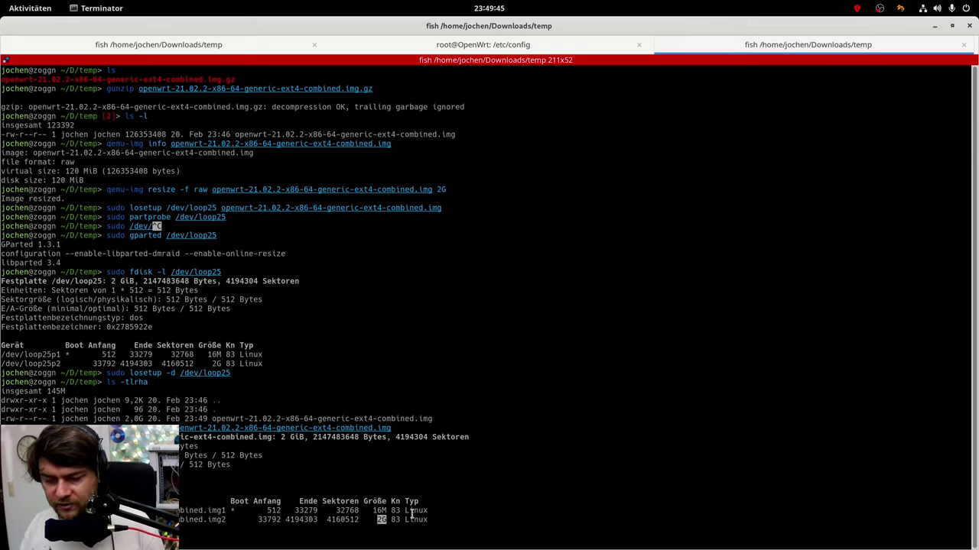
click(414, 512)
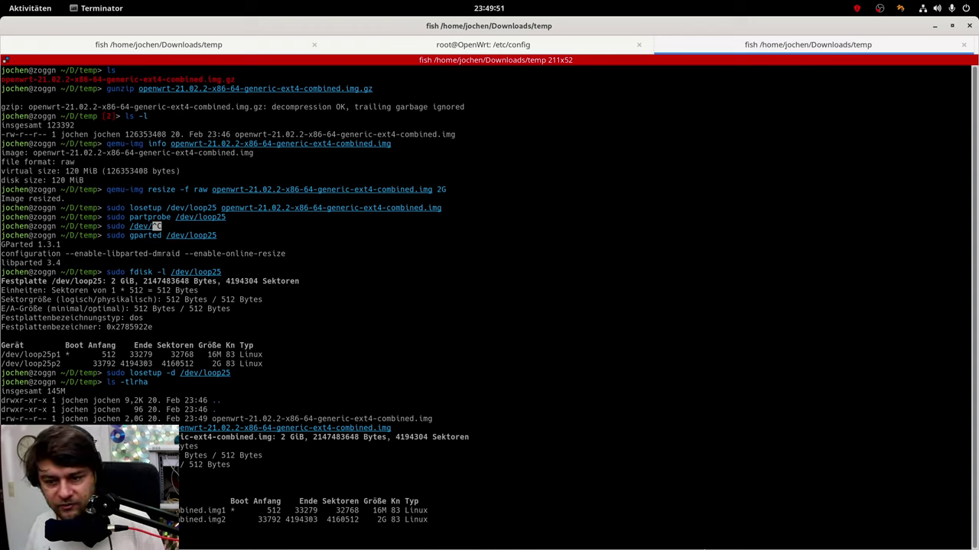
Step: Compress openwrt-21.02.2-x86-64-generic-ext4-combined.img with gzip
text(gzip)
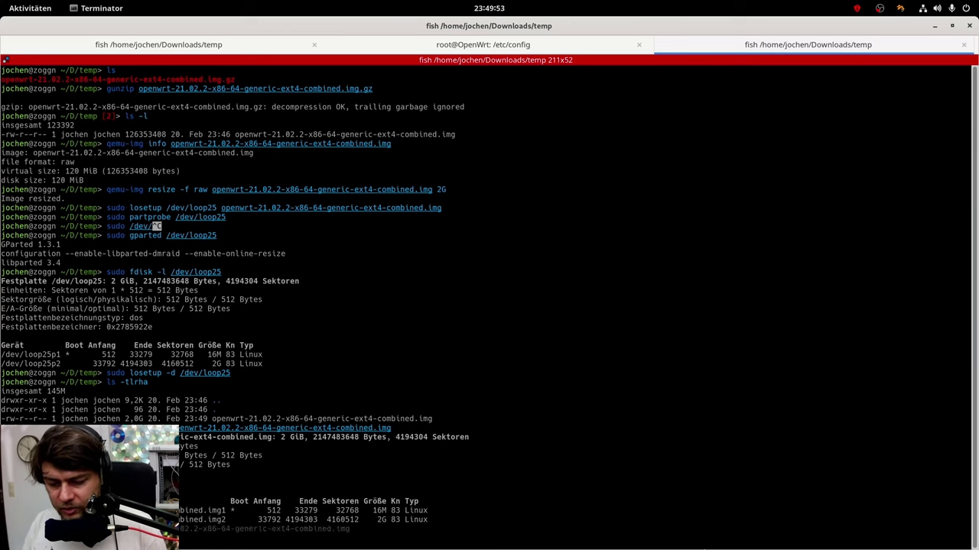
key(Right)
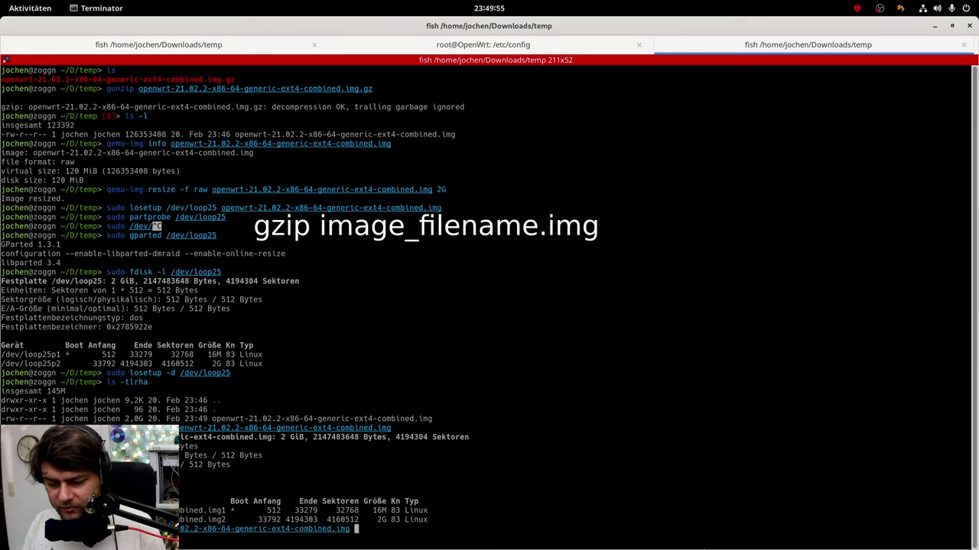
key(Return)
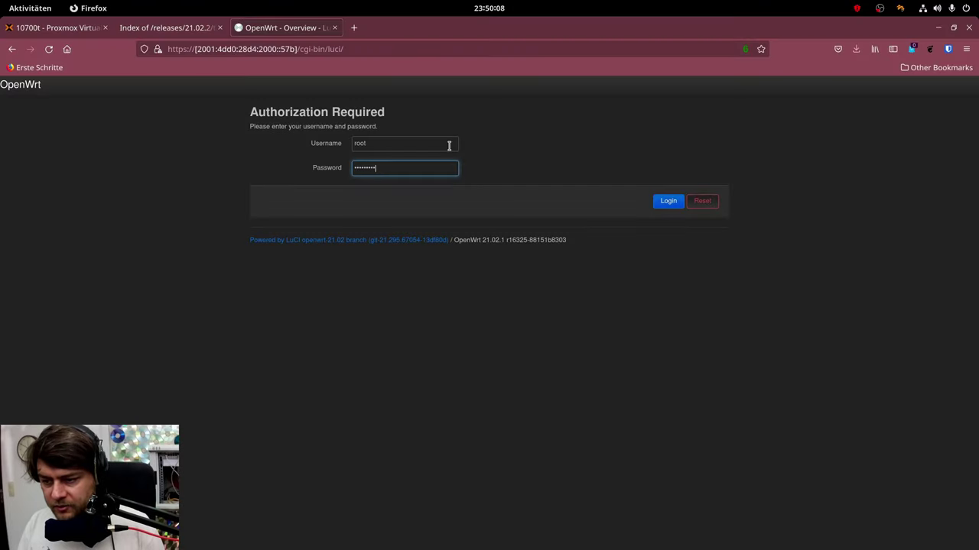
Step: Upload openwrt-21.02.2-x86-64-generic-ext4-combined.img.gz under System > Backup / Flash Firmware > Flash image
key(Return)
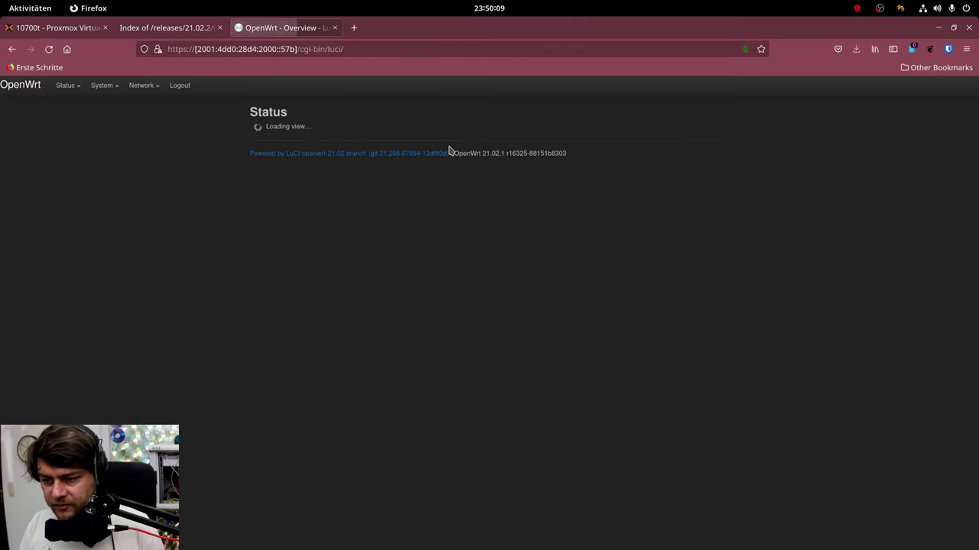
mouse_move(103, 86)
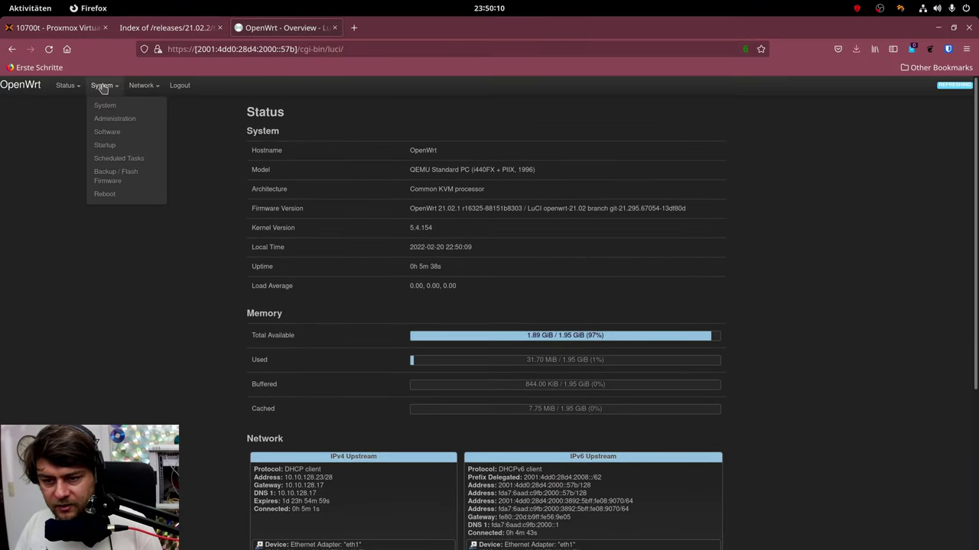
click(121, 176)
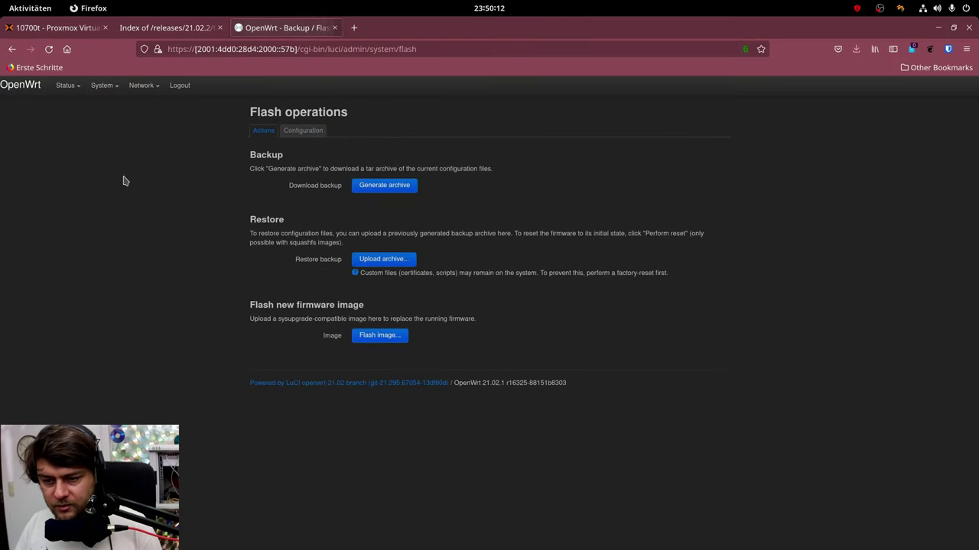
click(395, 337)
click(364, 149)
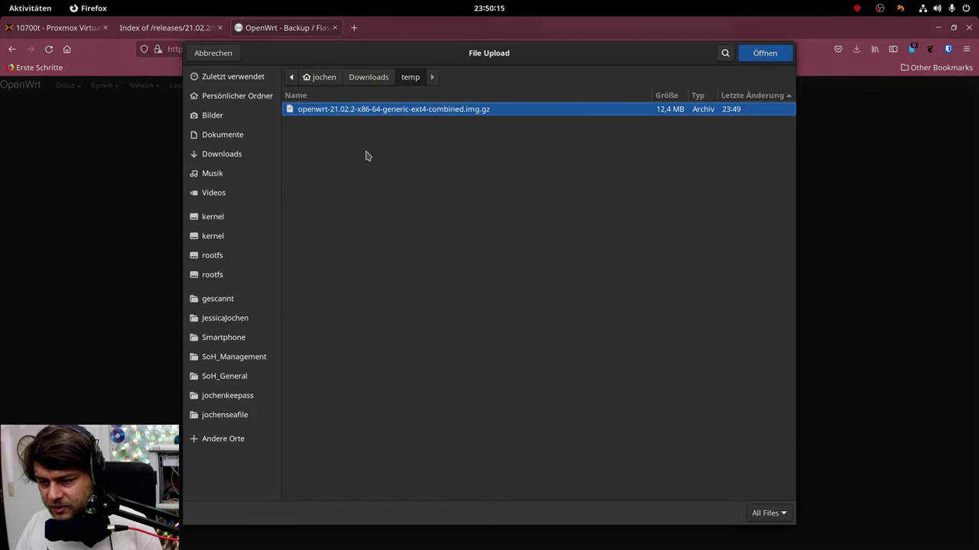
click(784, 52)
click(618, 168)
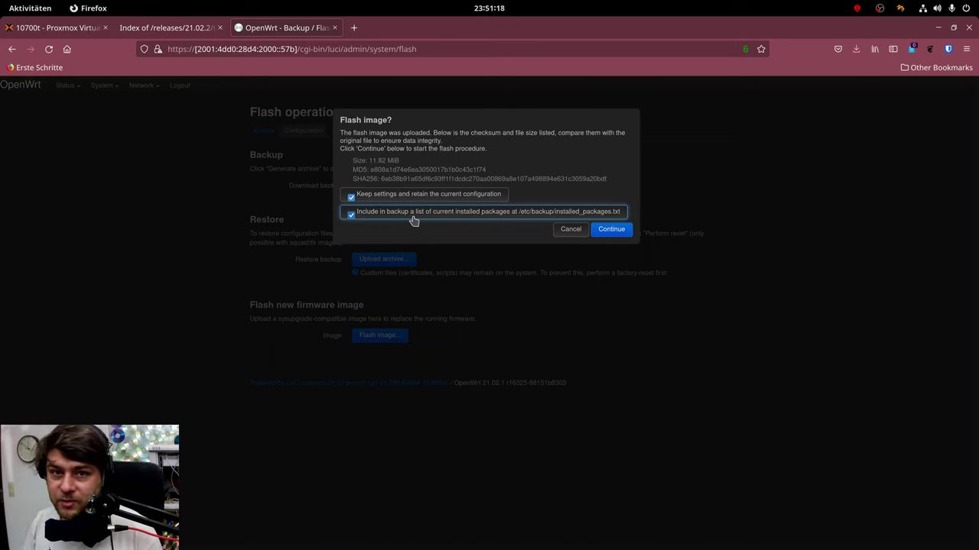
Step: Continue the flash with Keep settings and Include installed packages list both checked
click(611, 228)
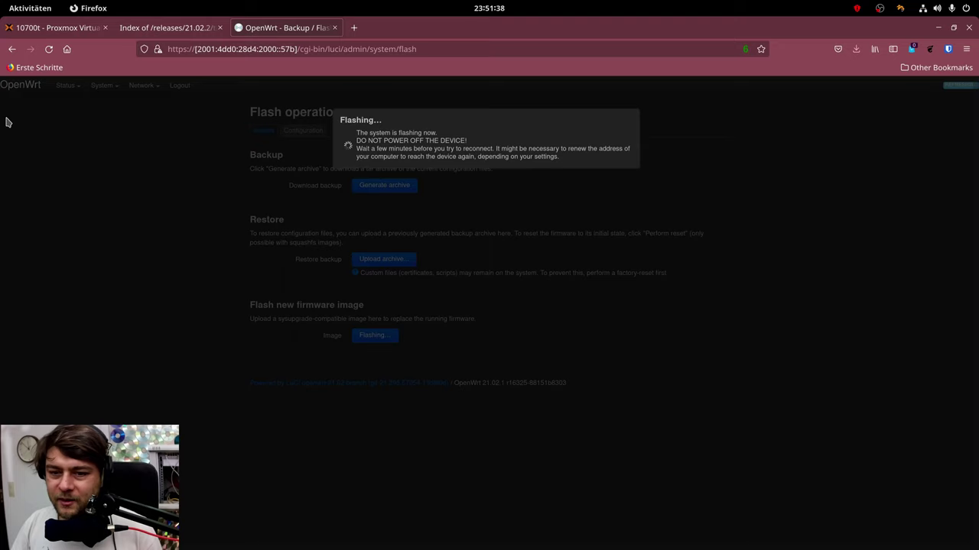
Step: Open VM 137's console in Proxmox and boot the default OpenWrt GRUB entry
click(46, 28)
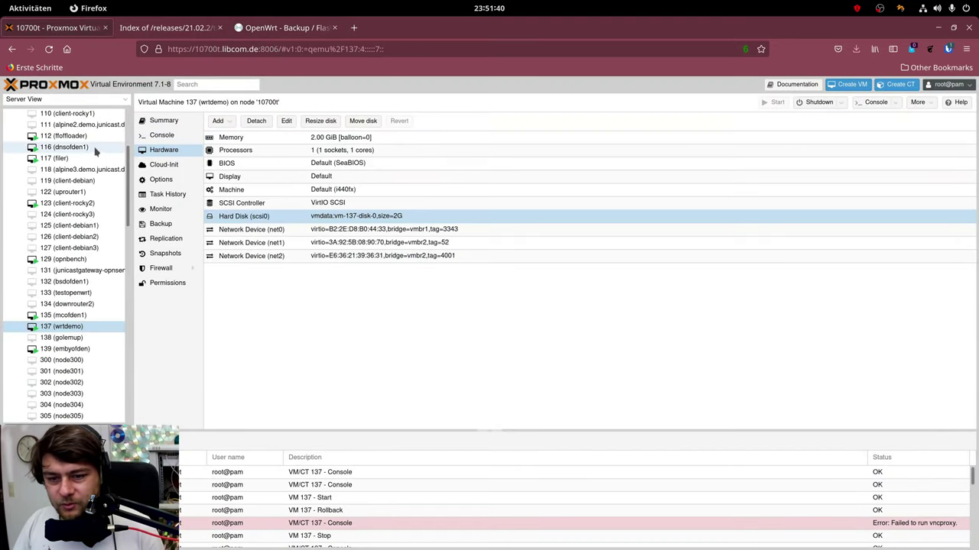
scroll(67, 157, up, 3)
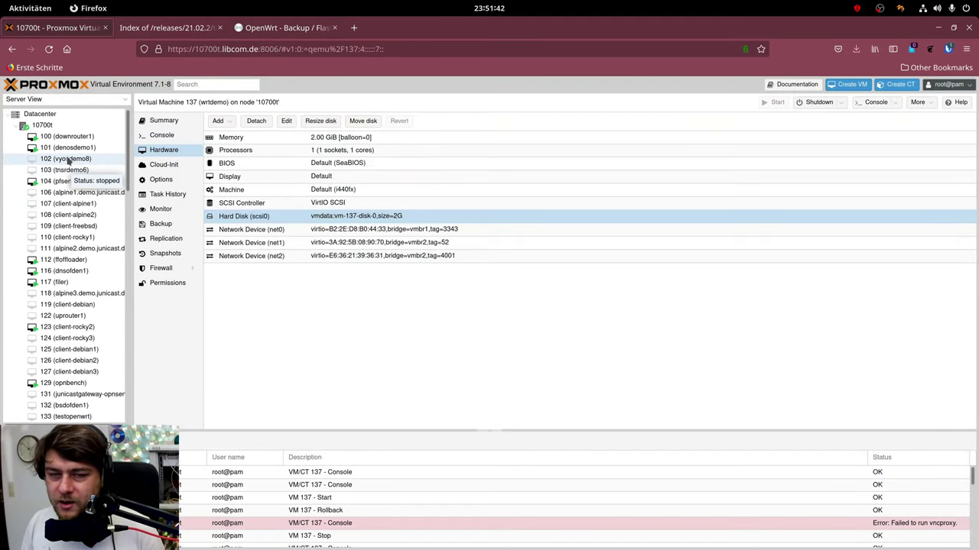
click(162, 135)
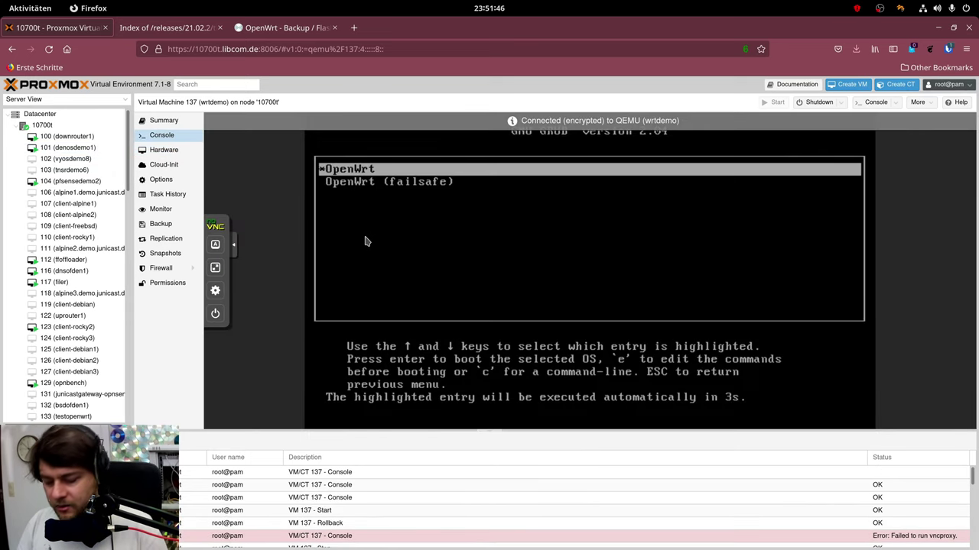
key(Return)
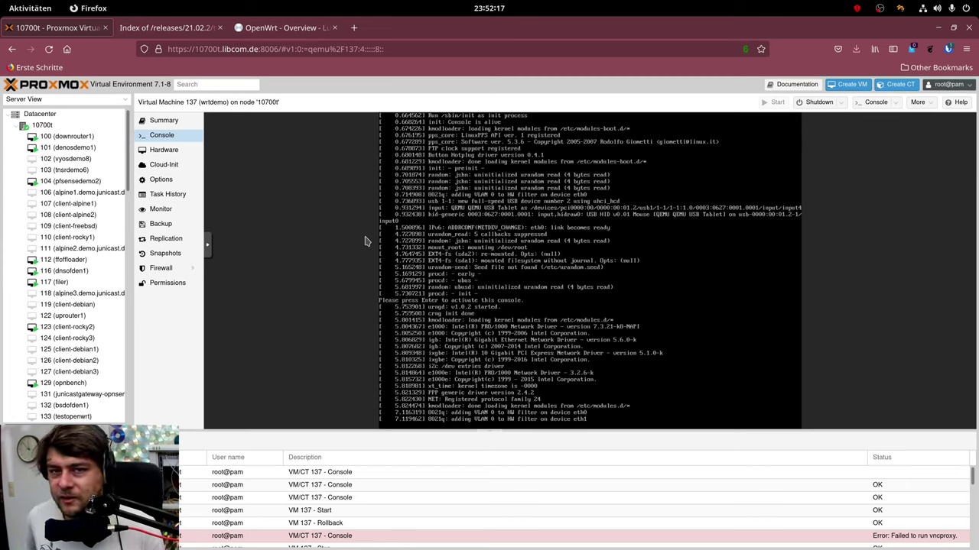
Step: Run df -h in the OpenWrt console to confirm /dev/root is 2.0G with 1.9G free
key(Return)
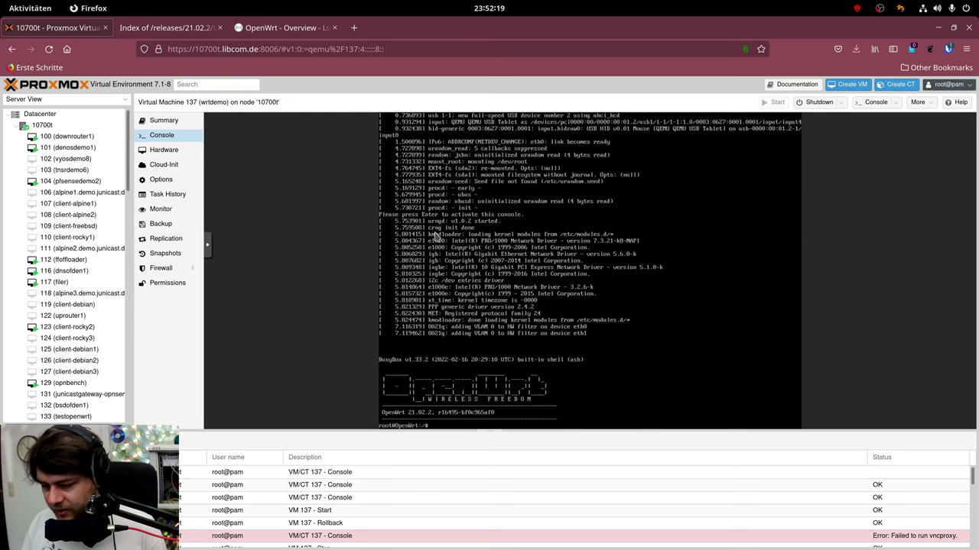
text(df -h)
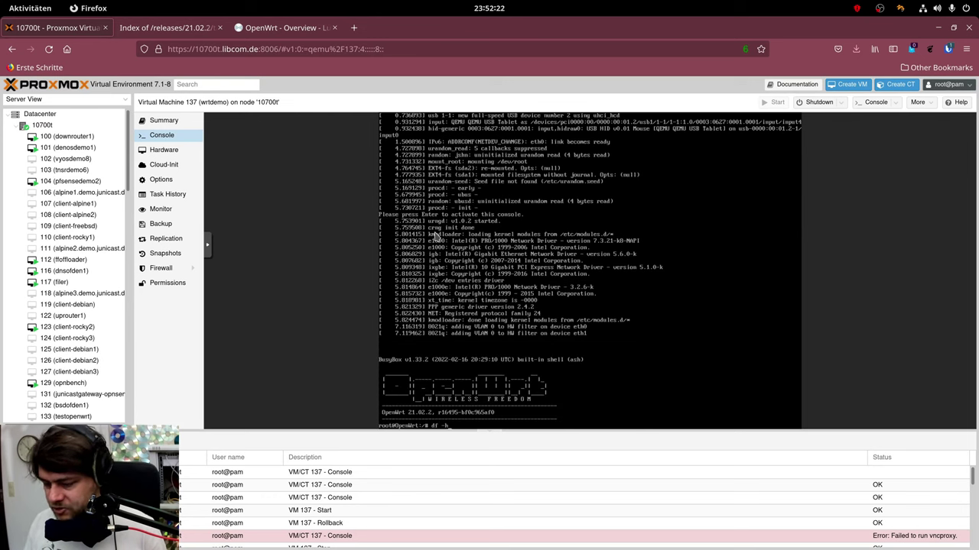
key(Return)
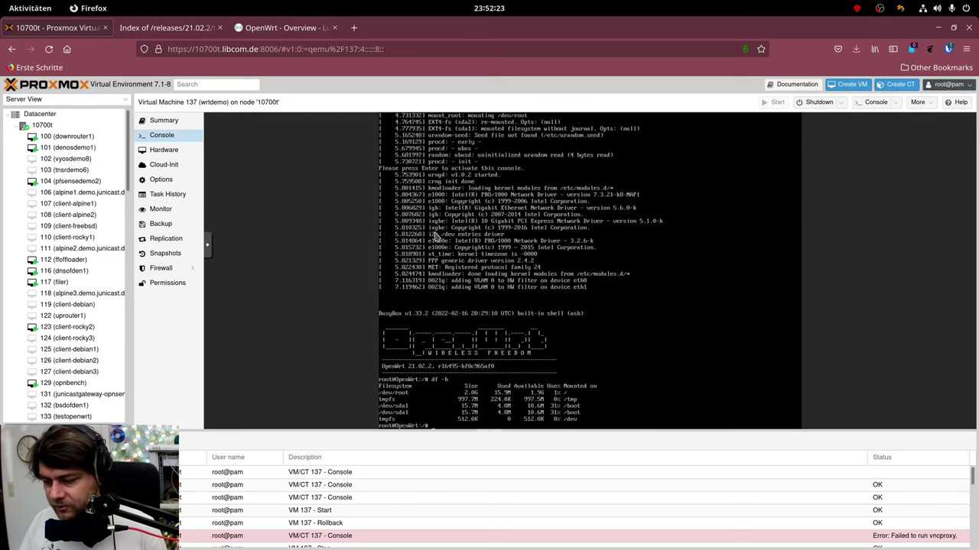